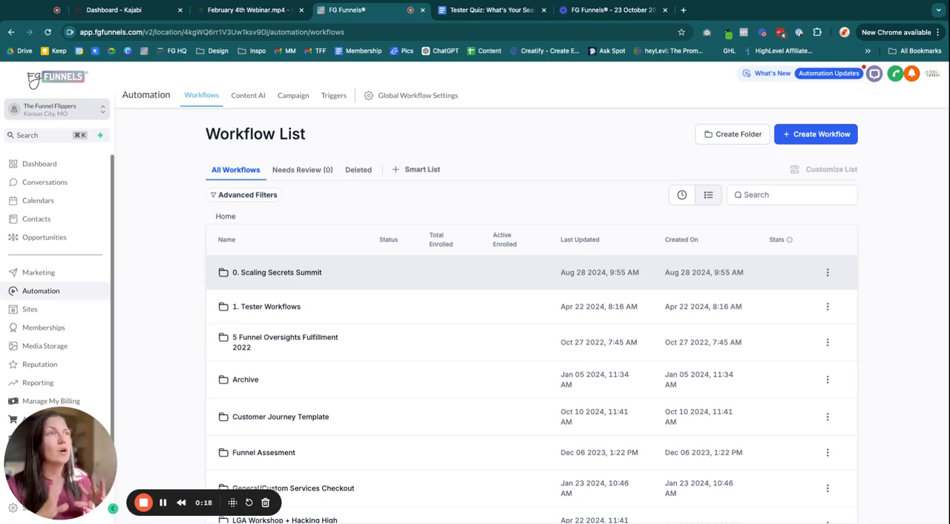
Open Global Workflow Settings and review the email notification and Pause Workflow sections
left_click(413, 97)
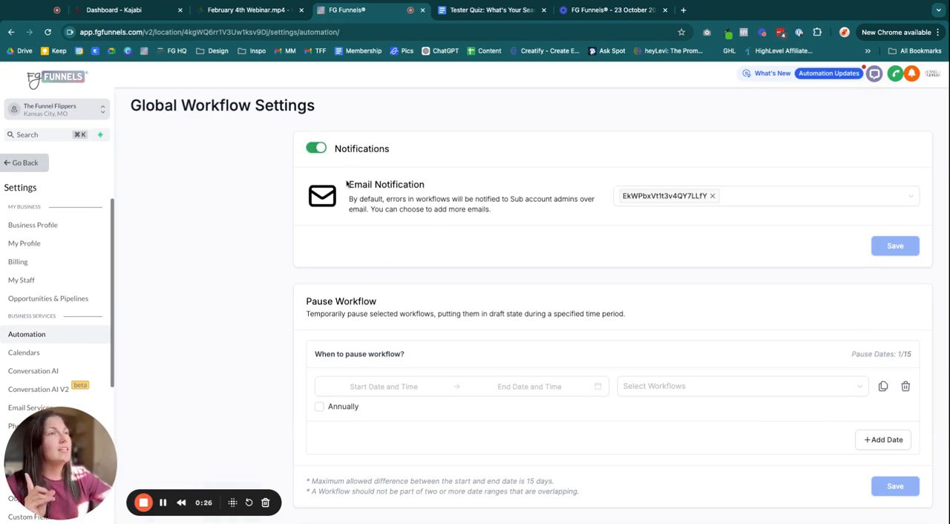
left_click_drag(348, 183, 512, 215)
left_click(513, 219)
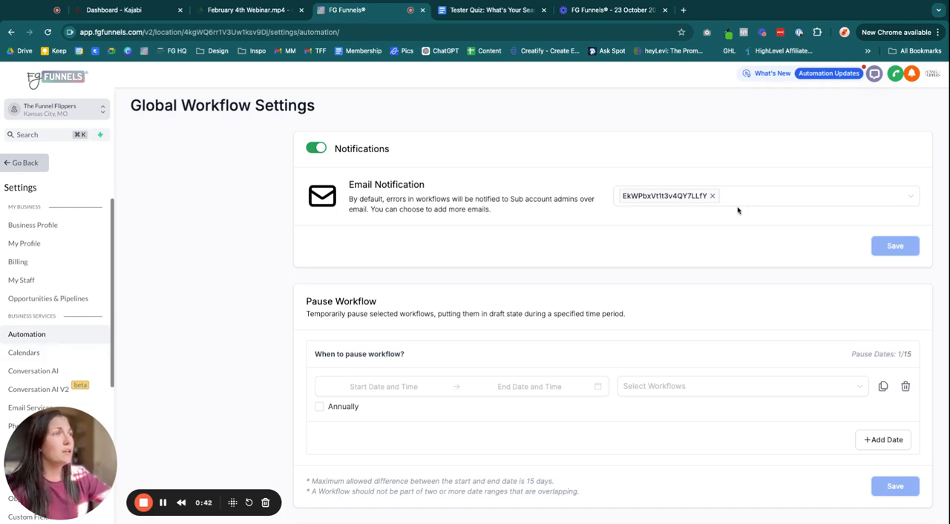
scroll(534, 271, "down", 1)
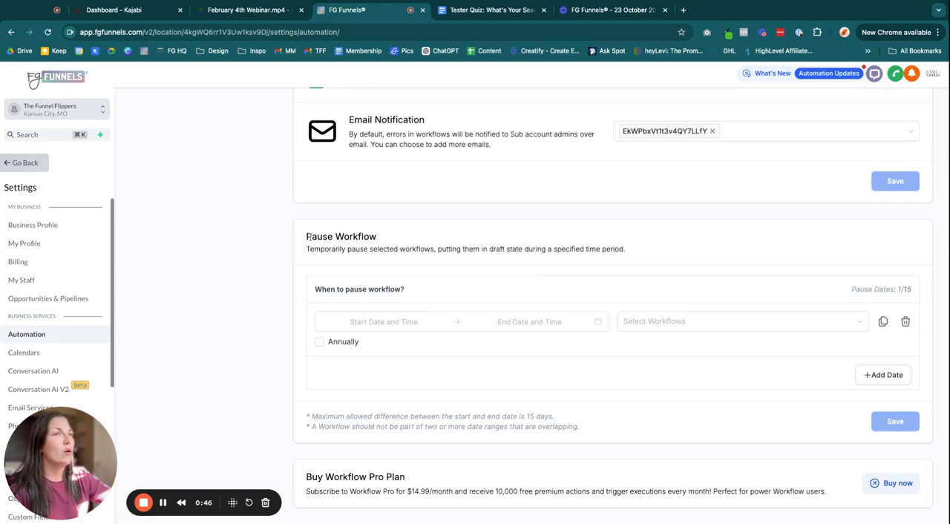
left_click_drag(319, 237, 376, 238)
left_click(395, 238)
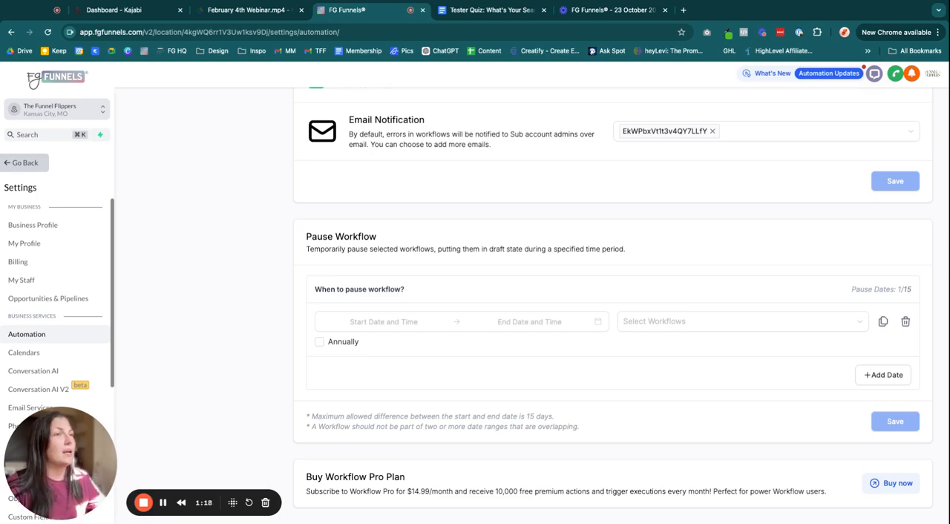
left_click(398, 317)
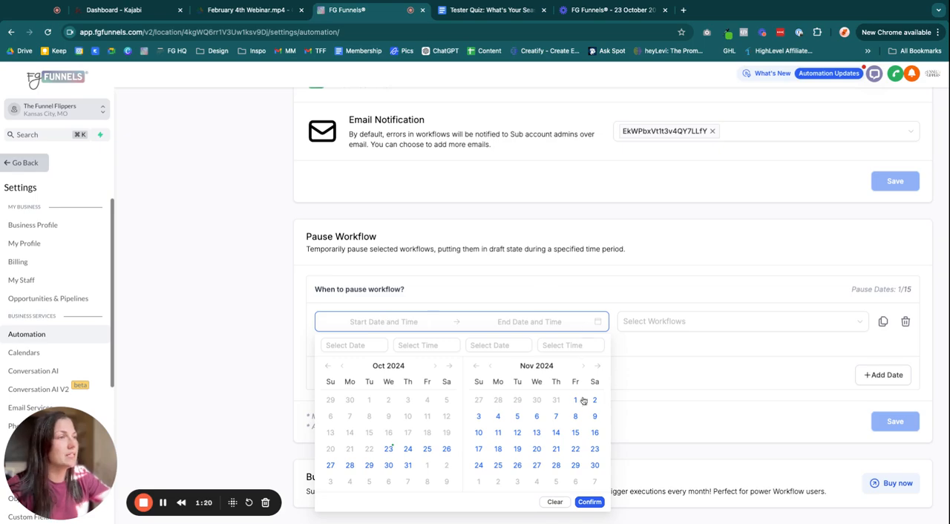
left_click(584, 366)
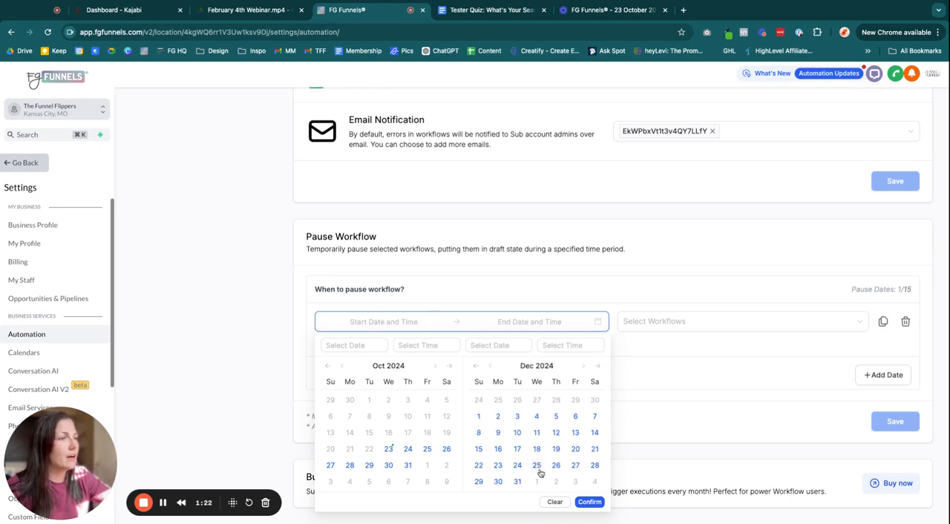
left_click(575, 449)
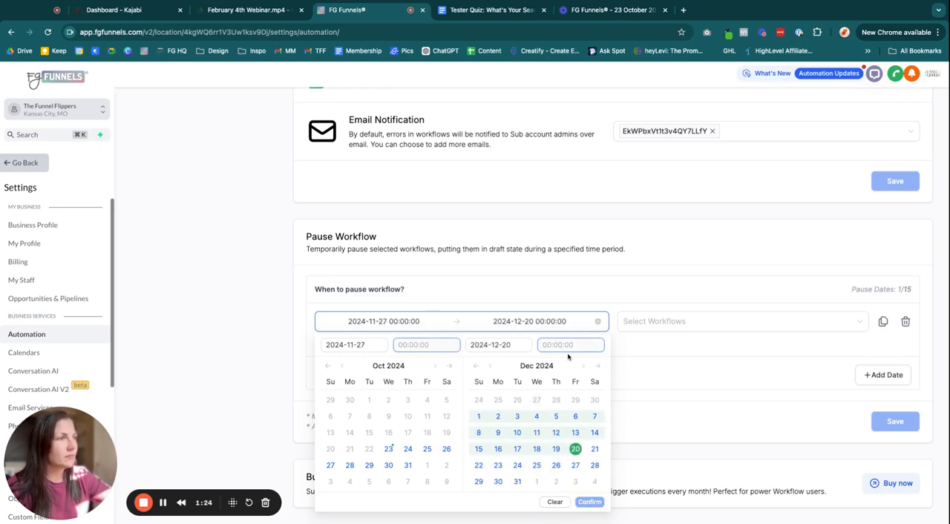
left_click(575, 449)
left_click(518, 482)
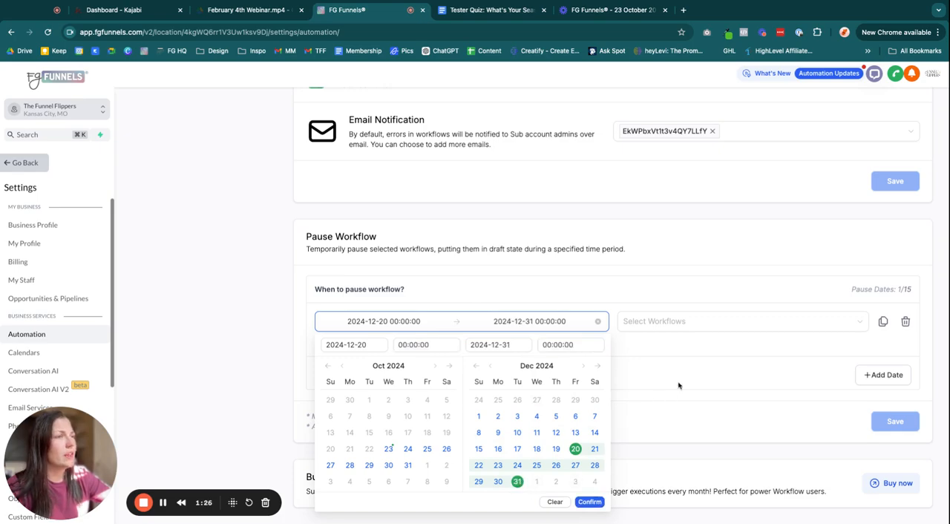
left_click(686, 351)
Set a workflow pause period from 2024-12-20 to 2025-01-03 and confirm the dates
left_click(439, 329)
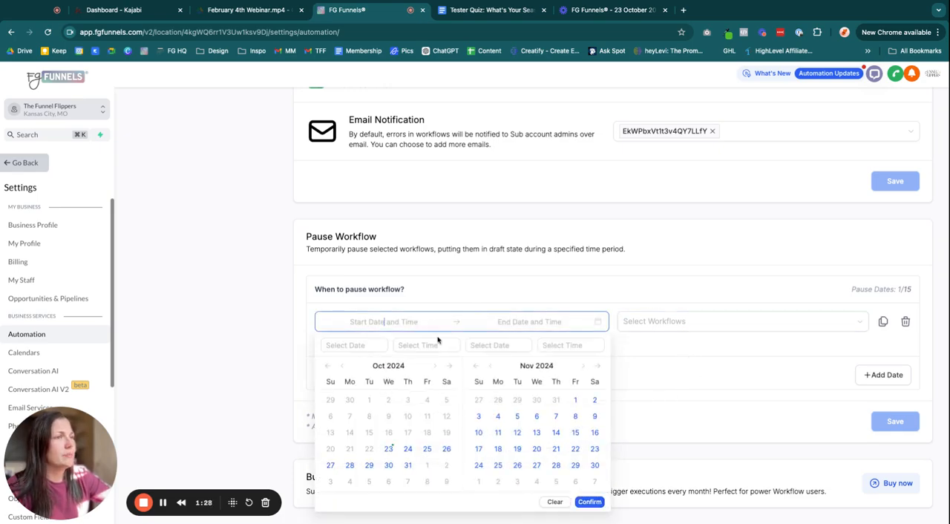
left_click(583, 366)
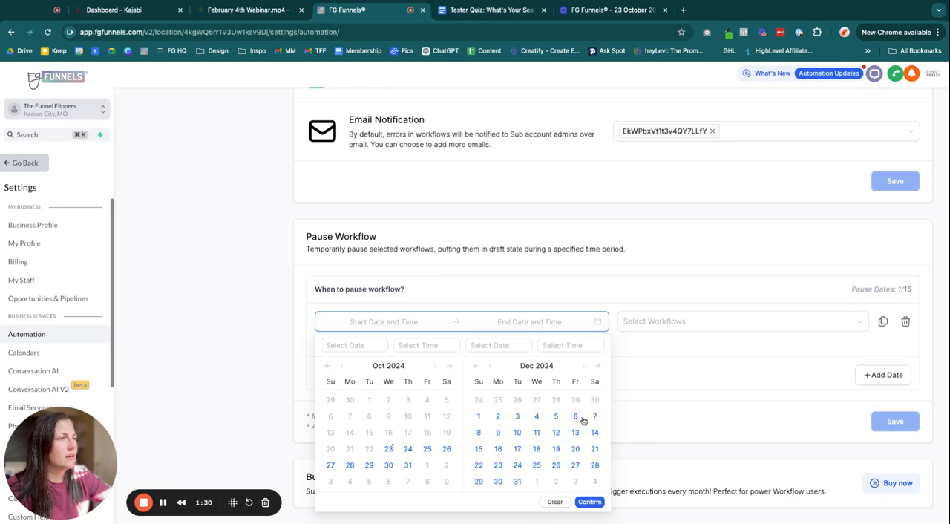
left_click(575, 449)
left_click(517, 481)
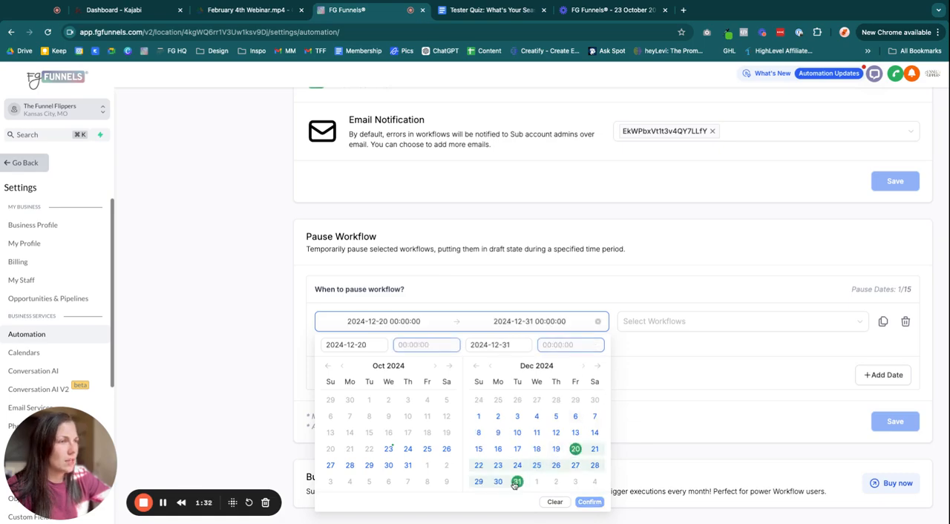
left_click(575, 482)
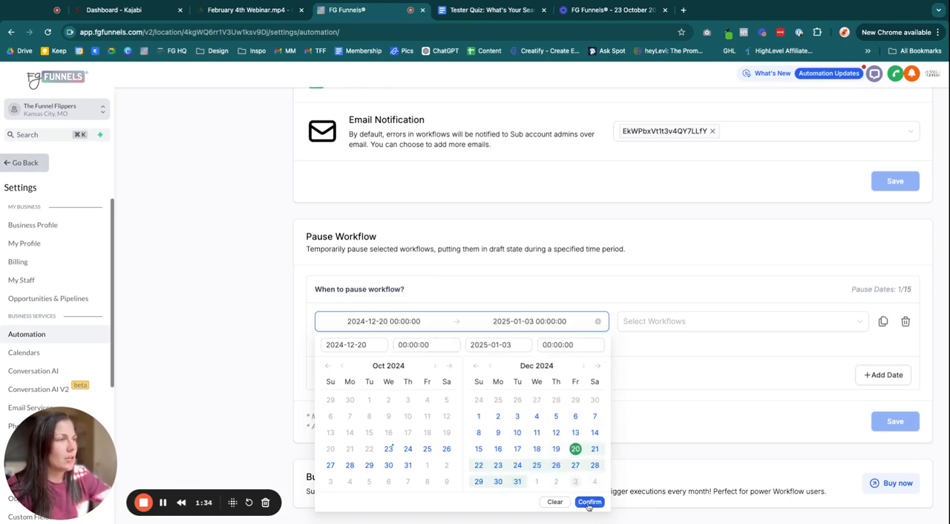
left_click(589, 503)
Choose the Hacking High Level *only* Onboarding workflow for the pause and tick Annually
left_click(636, 331)
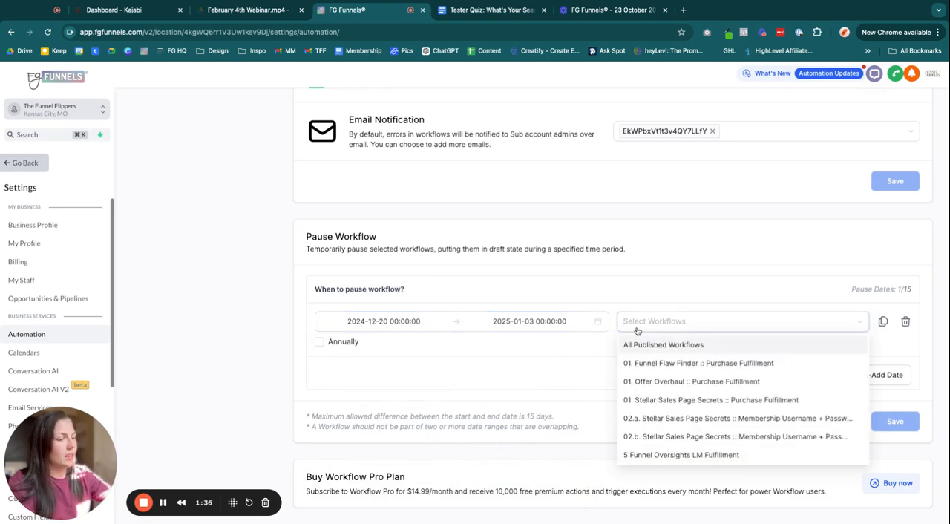
type("hack")
left_click(666, 346)
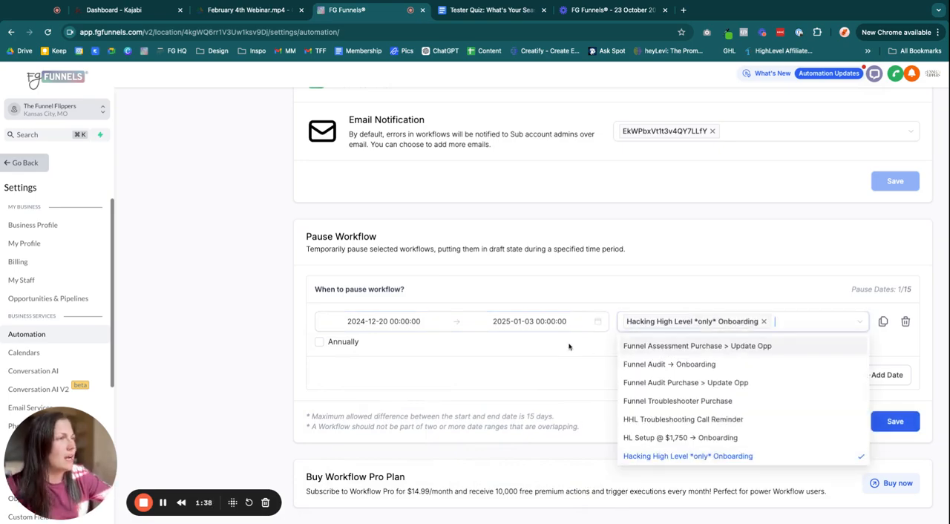
left_click(764, 322)
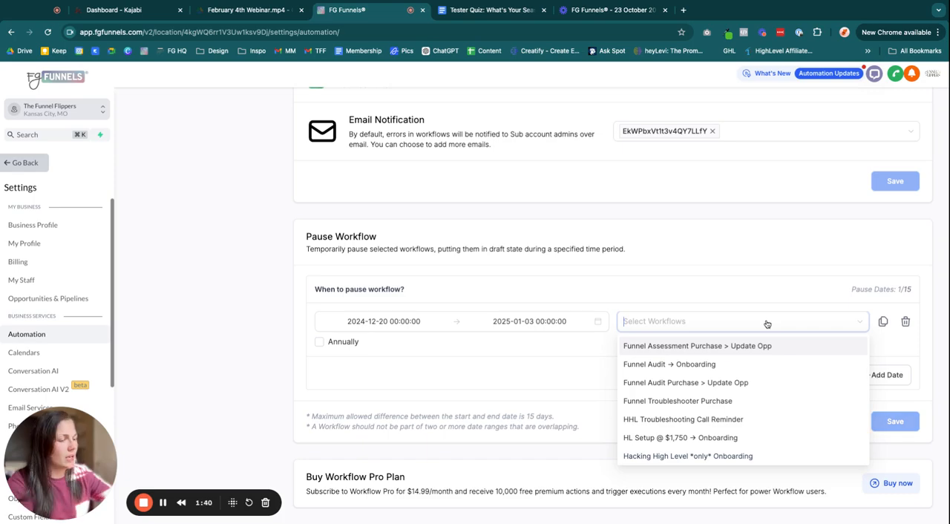
type("hack")
left_click(753, 346)
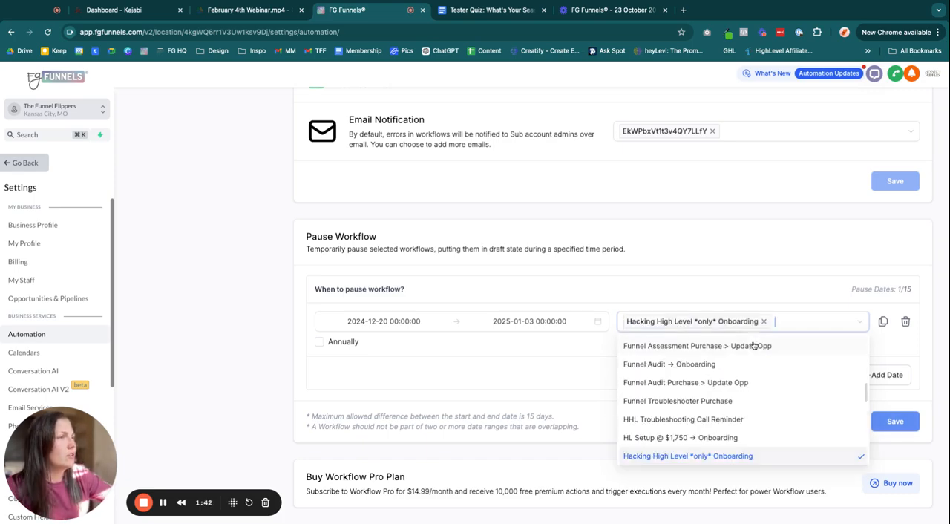
left_click(319, 341)
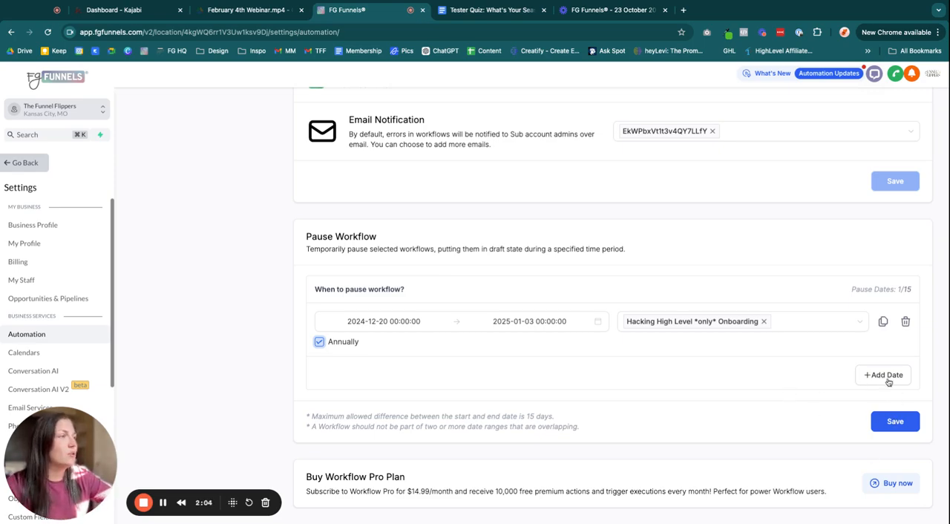
Delete the pause date entry from the Pause Workflow section
left_click(906, 322)
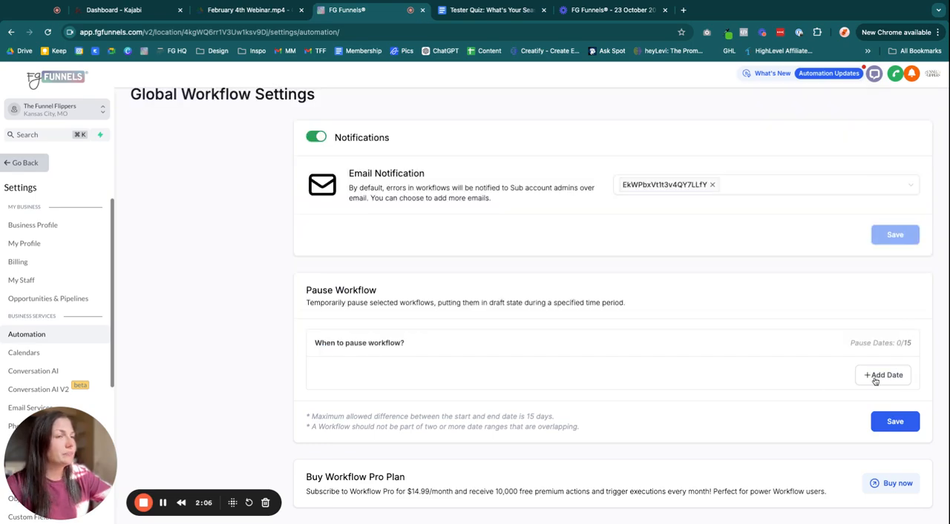
triple_click(305, 419)
left_click(612, 420)
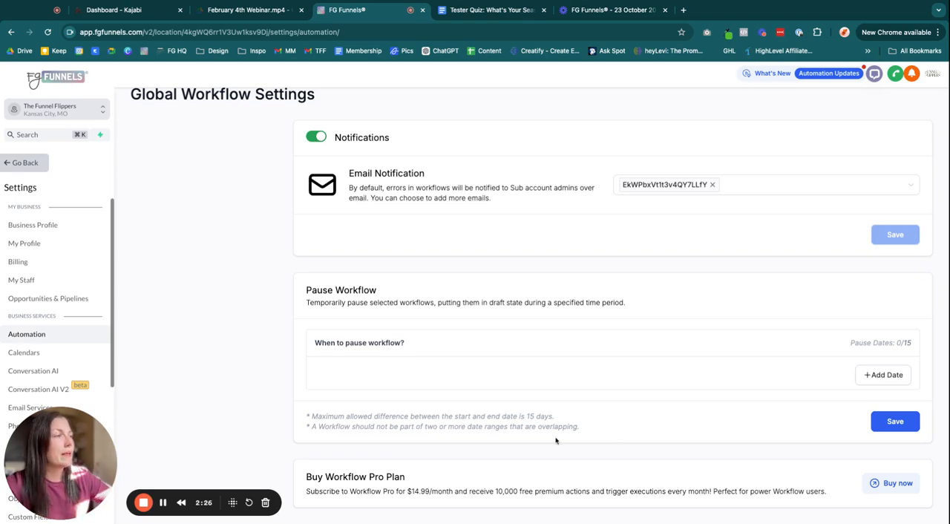
Review the Buy Workflow Pro Plan offer and its description
left_click_drag(306, 483, 454, 482)
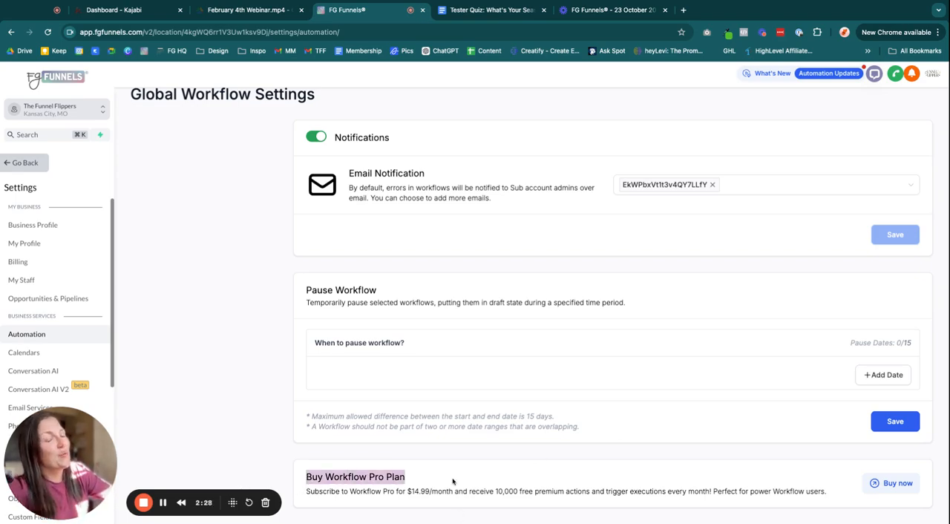
left_click(455, 483)
triple_click(455, 493)
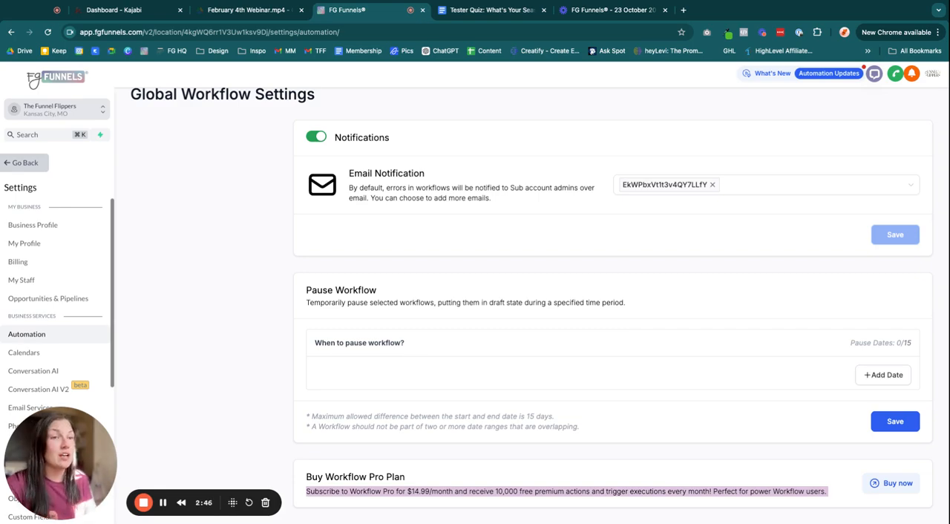
left_click(258, 305)
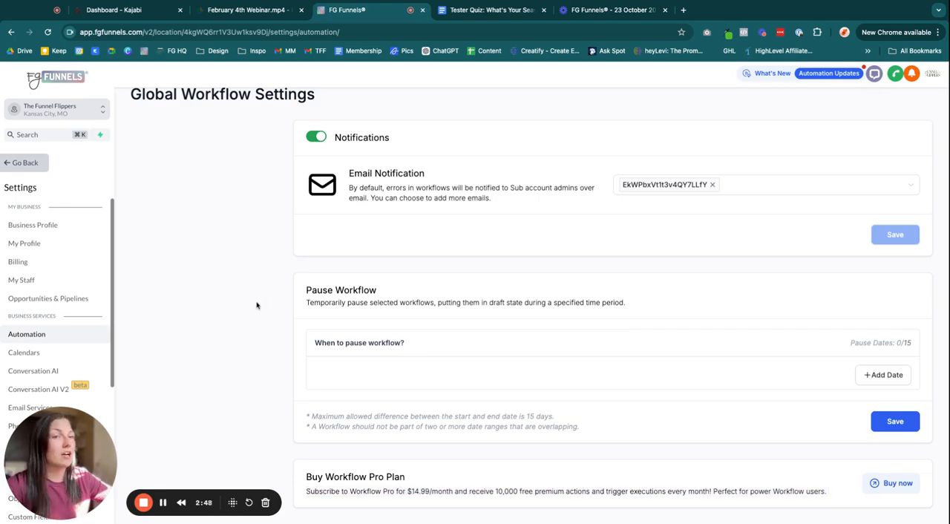
scroll(260, 315, "up", 1)
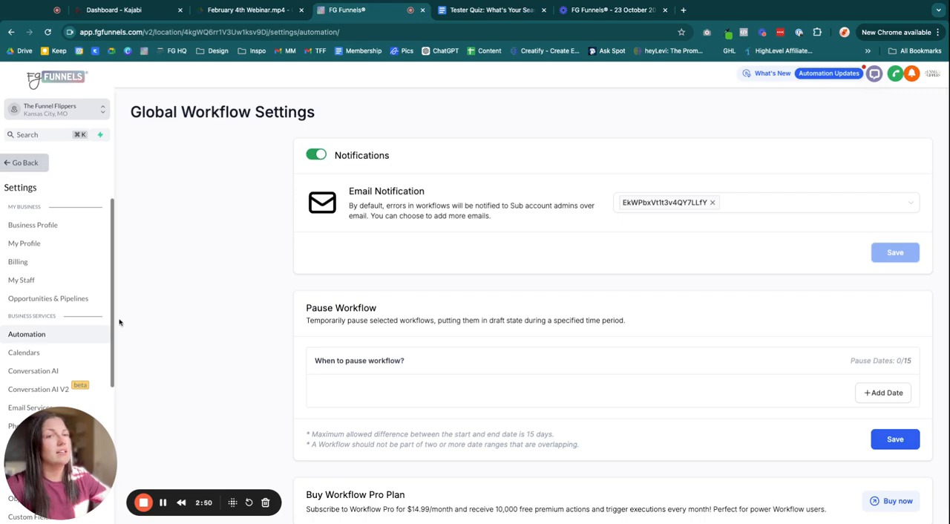
Return to the workflow list and view the Needs Review and Deleted tabs
left_click(33, 164)
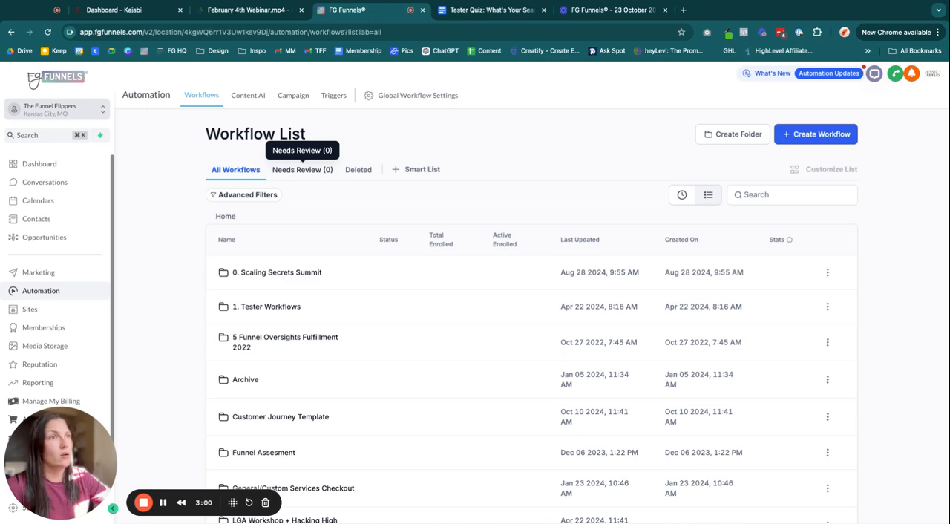
left_click(301, 173)
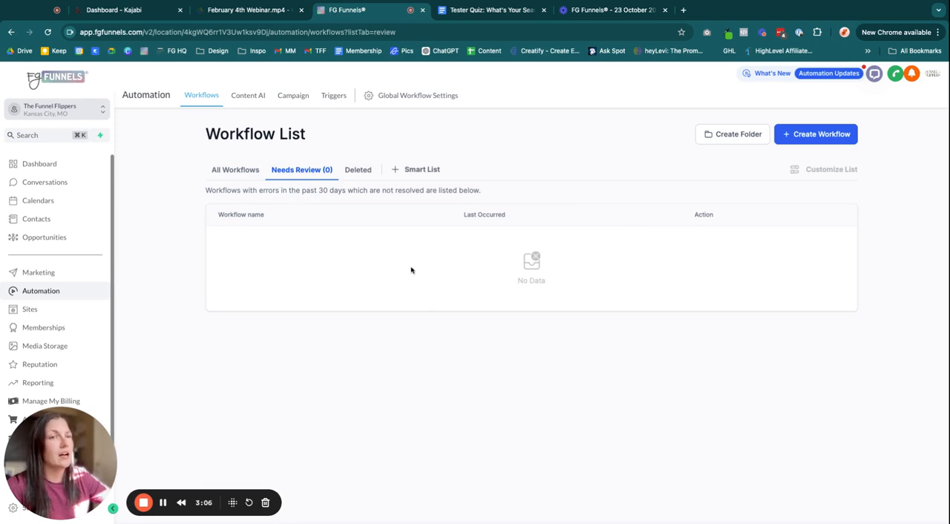
left_click(364, 171)
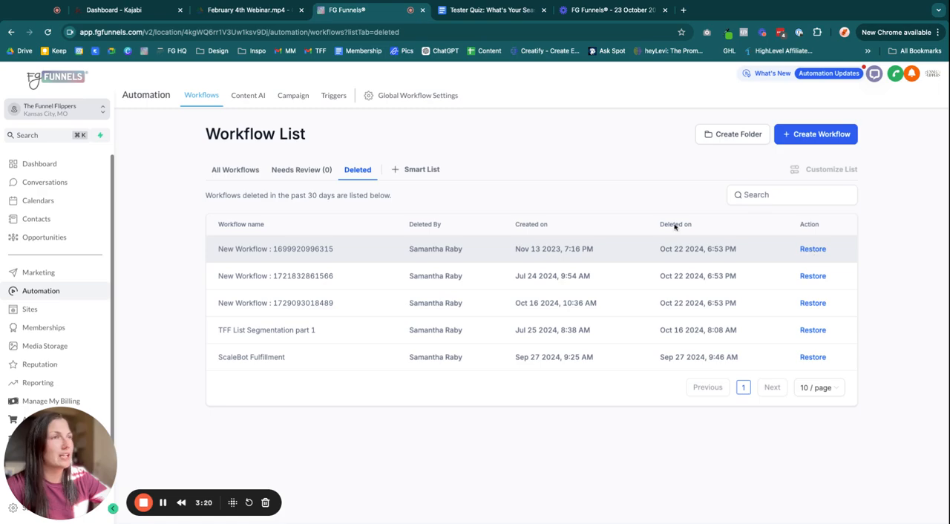
Create a new smart list and browse the field options of its Advanced Filters
left_click(420, 169)
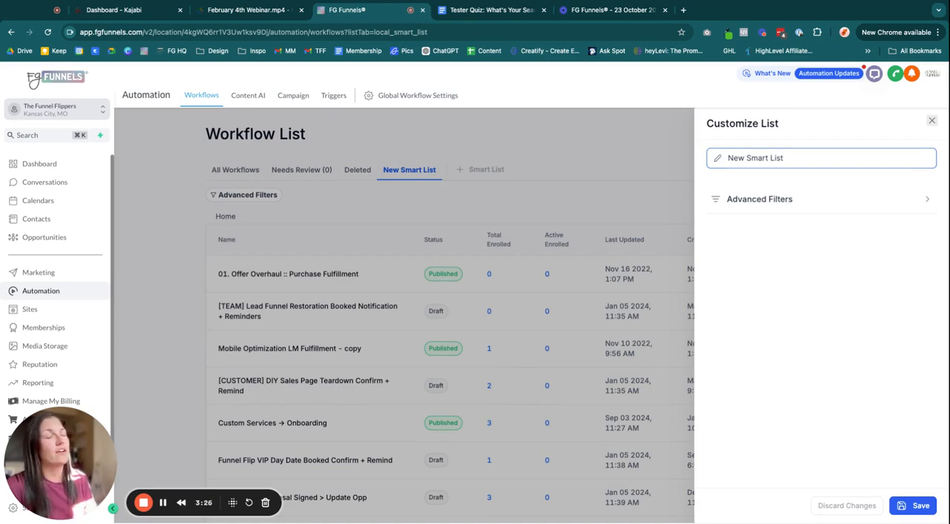
left_click(794, 214)
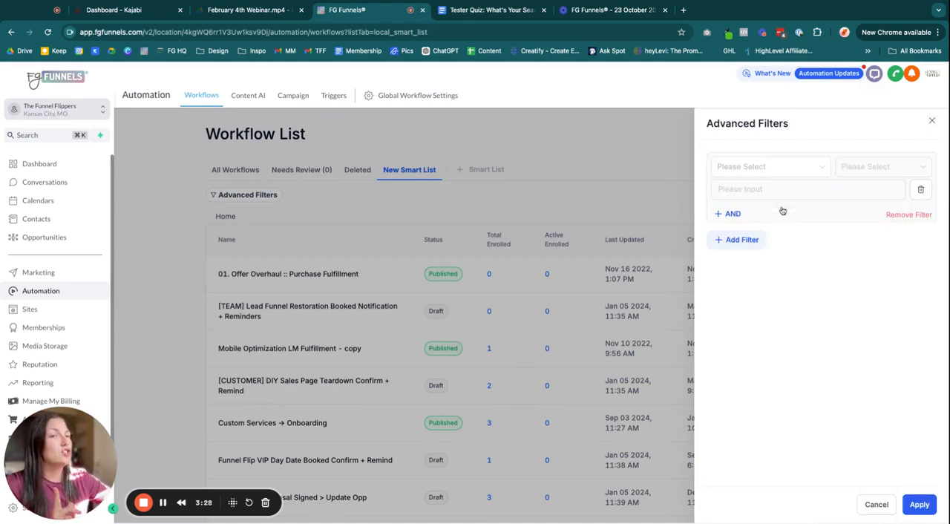
left_click(766, 172)
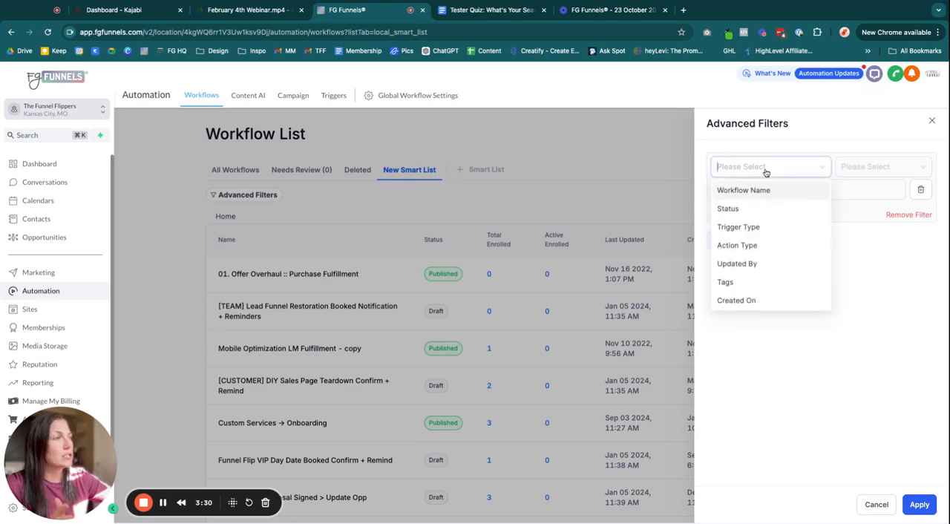
scroll(769, 279, "down", 1)
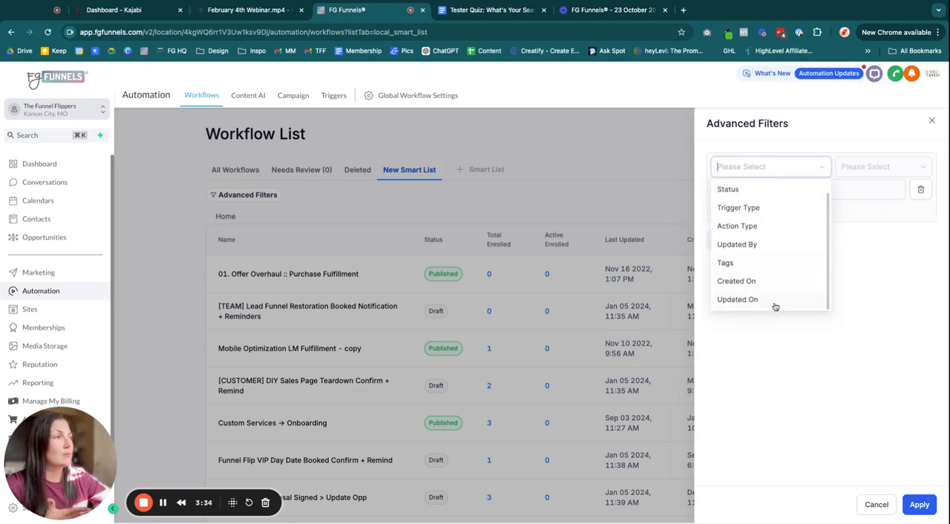
scroll(753, 216, "up", 1)
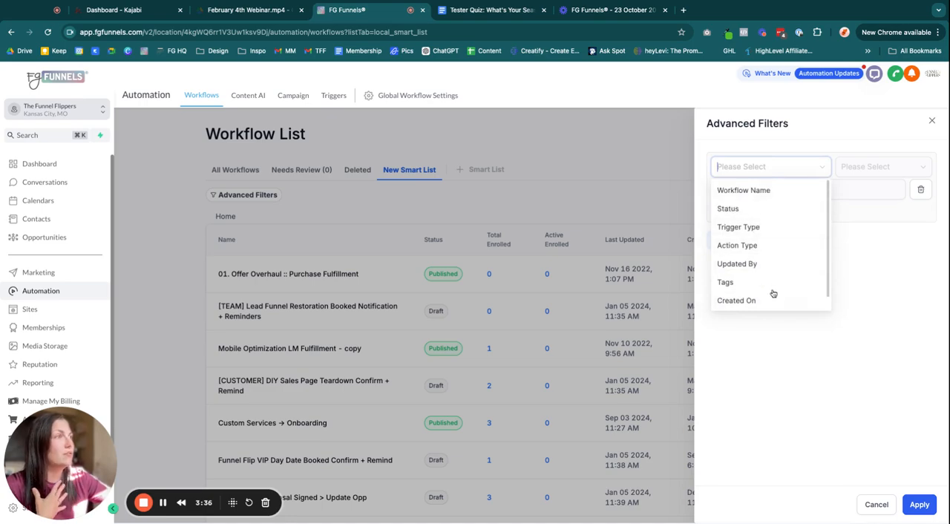
left_click(882, 299)
left_click(931, 121)
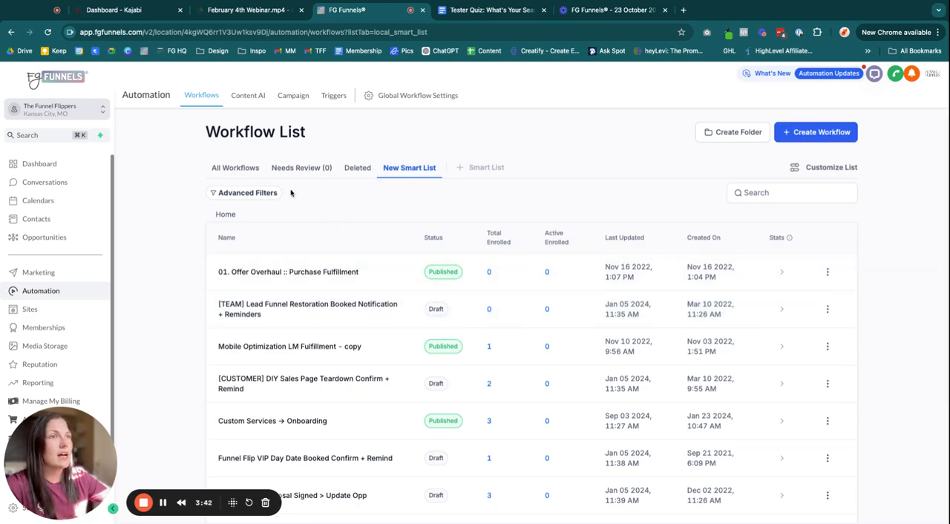
Open the 1. Tester Workflows folder from All Workflows and browse its workflows
left_click(234, 169)
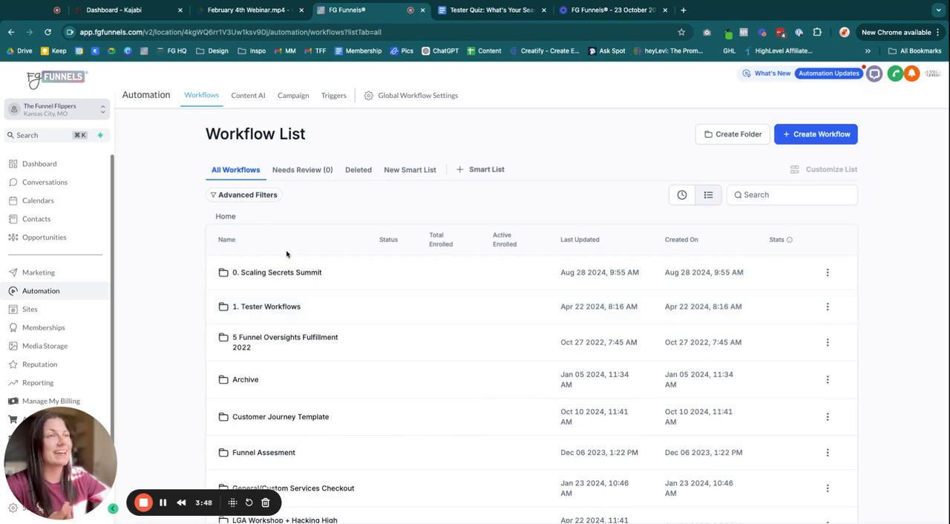
left_click(265, 307)
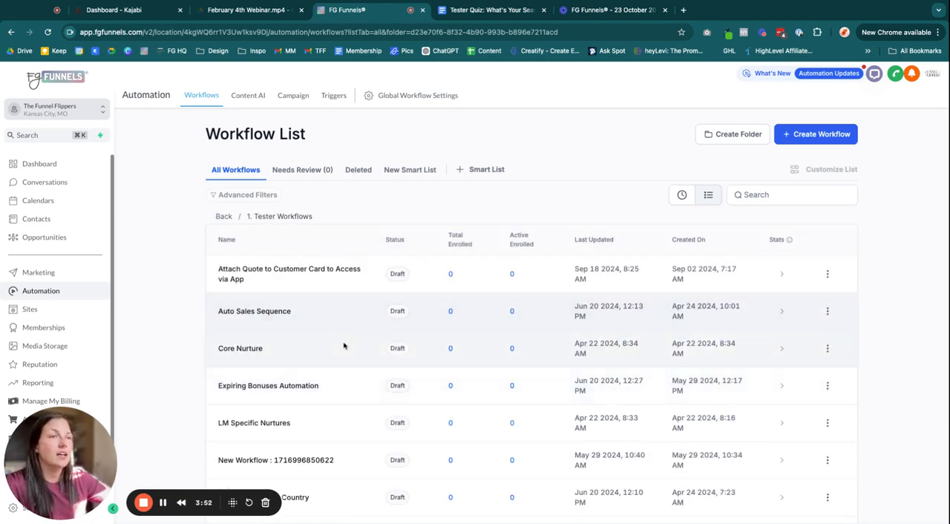
scroll(352, 340, "down", 5)
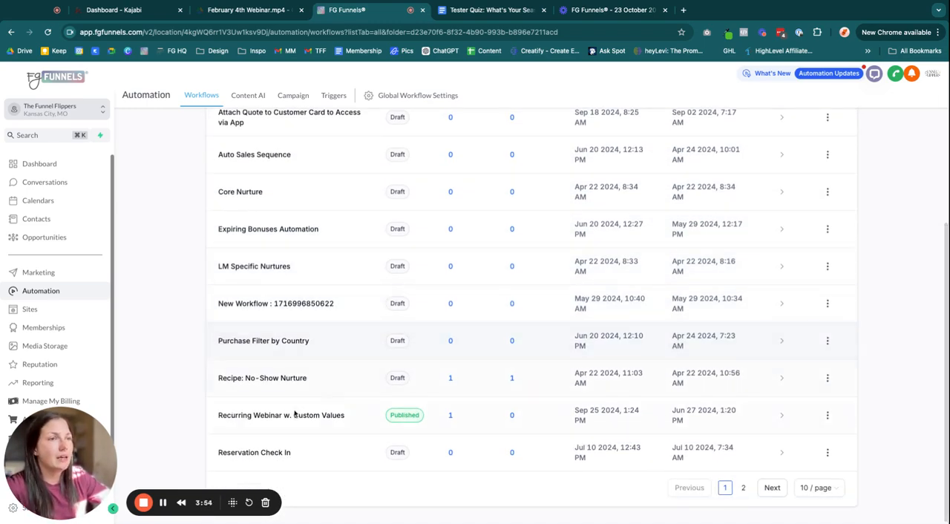
Open the Recurring Webinar w. Custom Values workflow in the builder
left_click(272, 415)
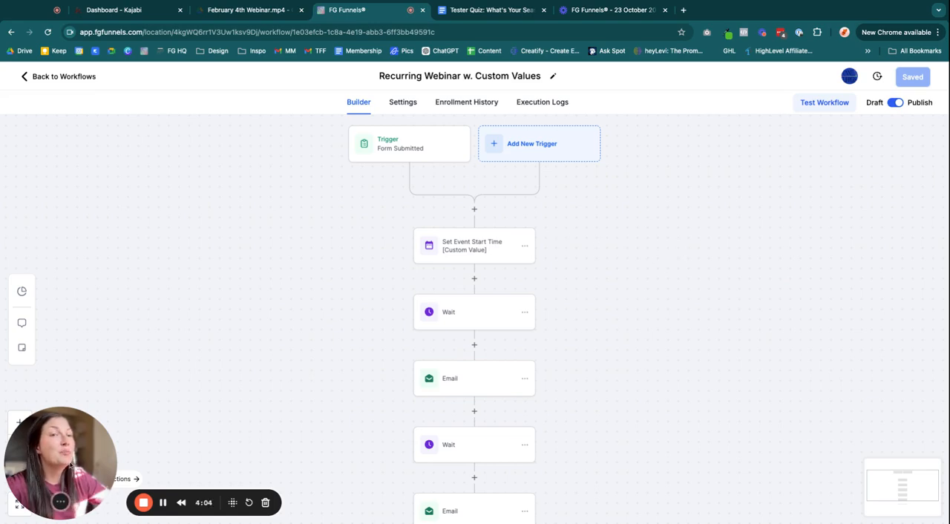
left_click_drag(96, 501, 97, 168)
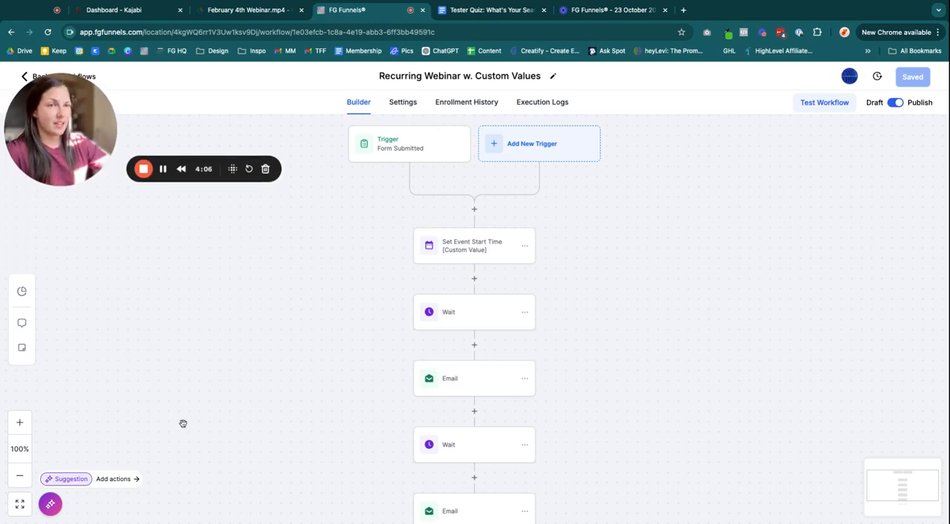
scroll(215, 449, "up", 1)
scroll(178, 489, "right", 1)
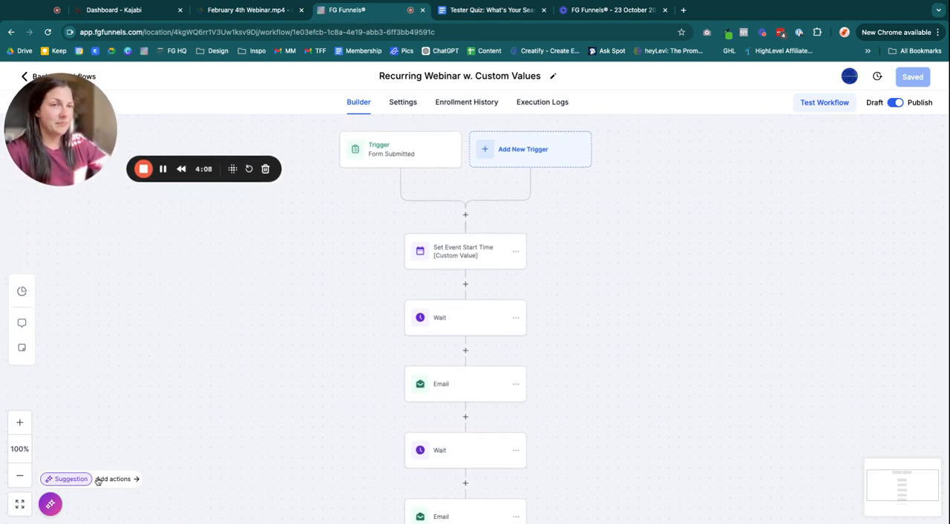
Open the Workflow AI suggestions and browse the suggested actions to add
left_click(73, 479)
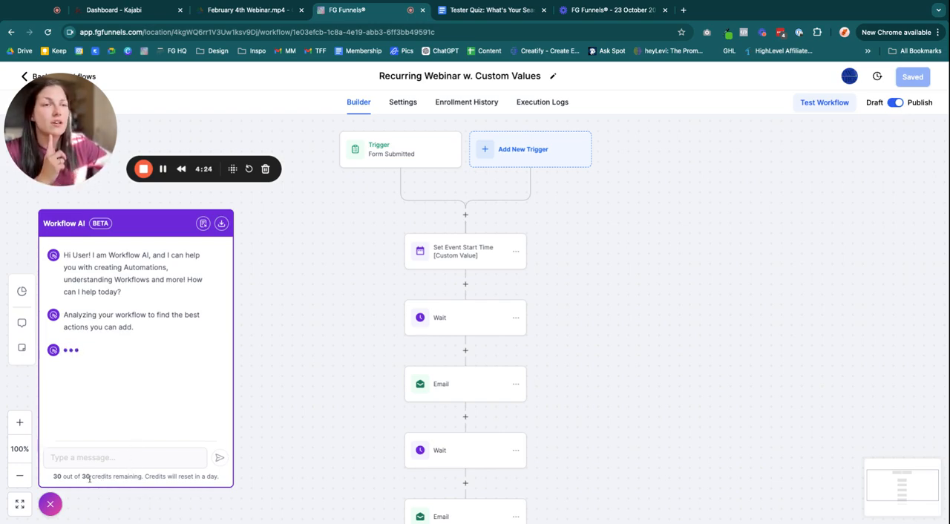
left_click_drag(52, 481, 168, 477)
left_click(147, 473)
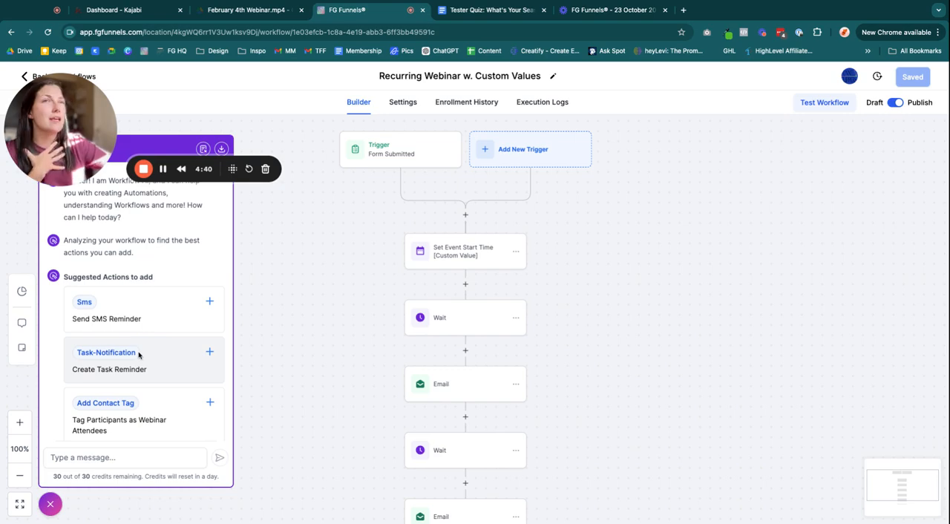
scroll(130, 359, "down", 1)
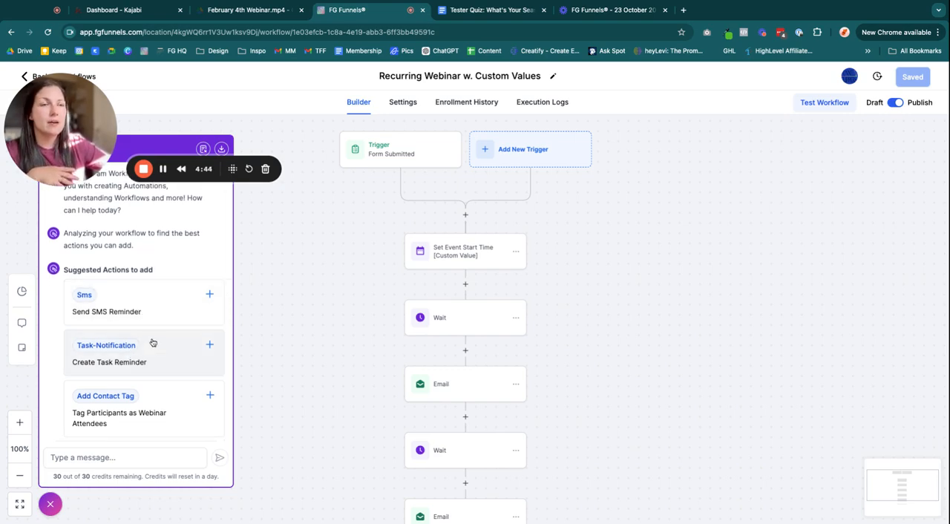
scroll(141, 334, "down", 1)
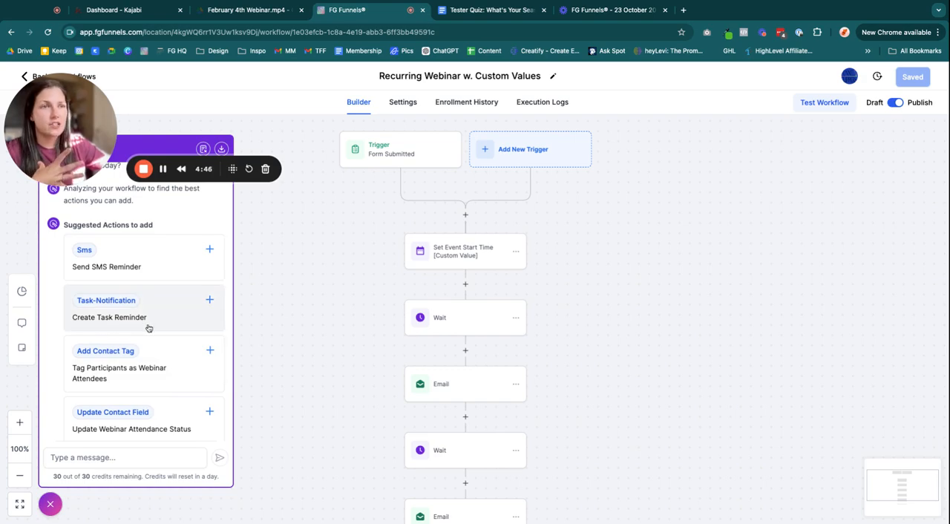
scroll(178, 389, "down", 2)
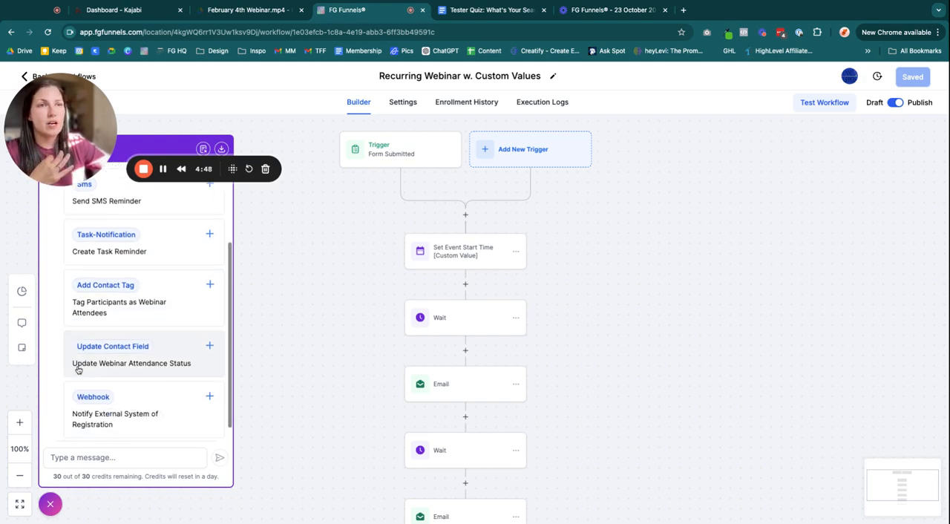
scroll(192, 380, "down", 1)
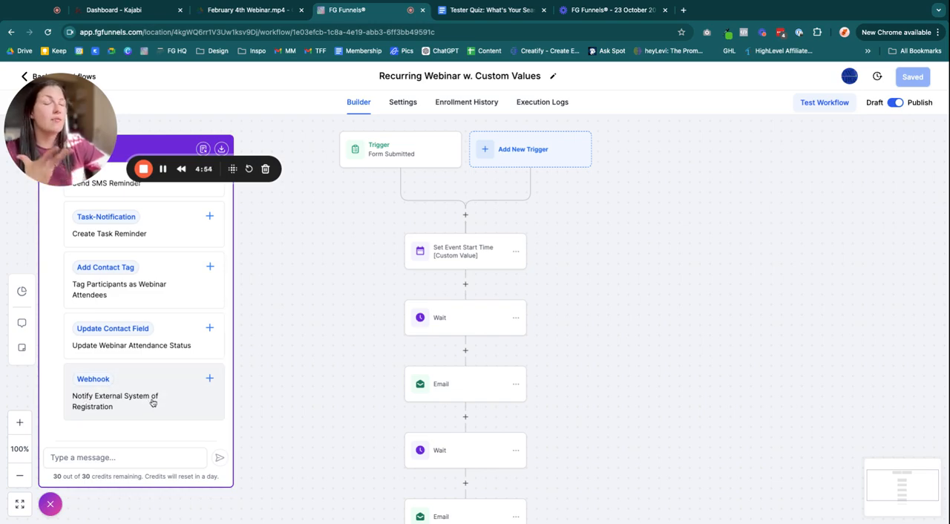
Add the suggested Update Contact Field action between the first Email and the second Wait step
left_click(166, 354)
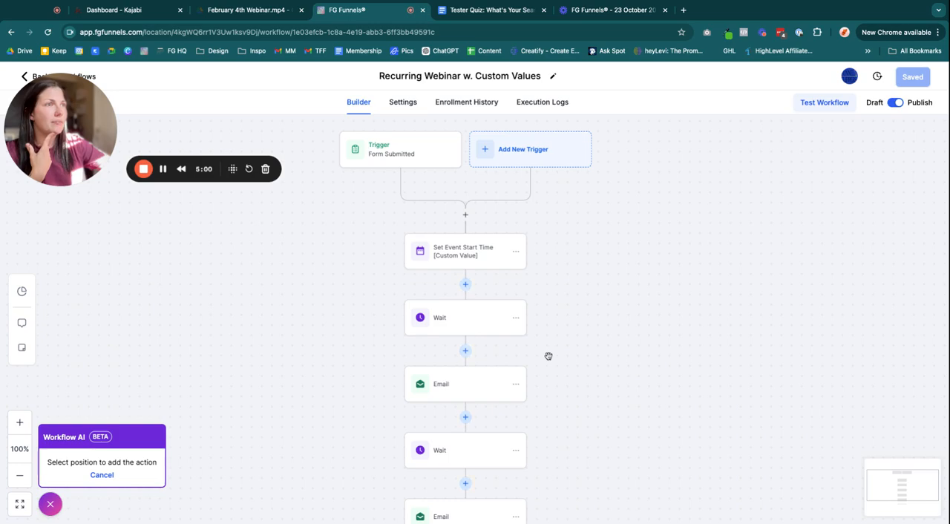
scroll(548, 356, "down", 3)
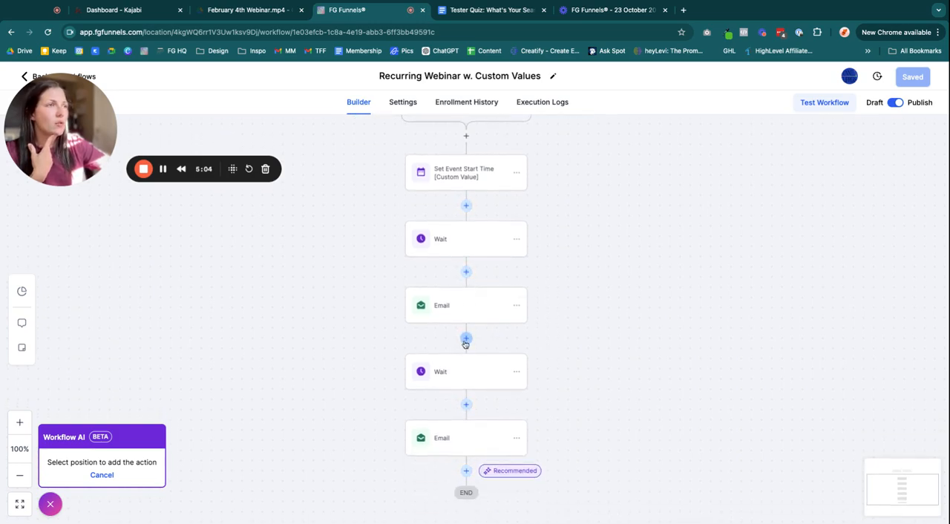
scroll(467, 342, "up", 1)
scroll(466, 342, "down", 1)
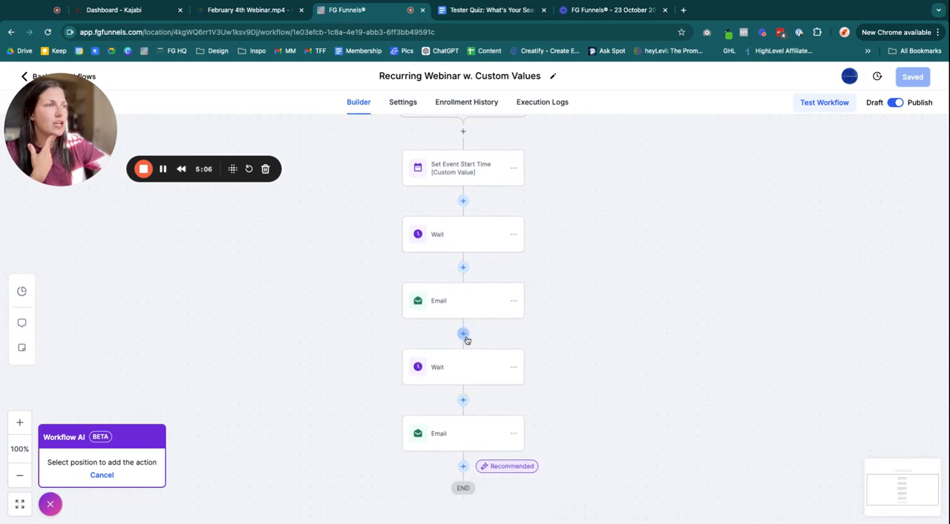
left_click(466, 337)
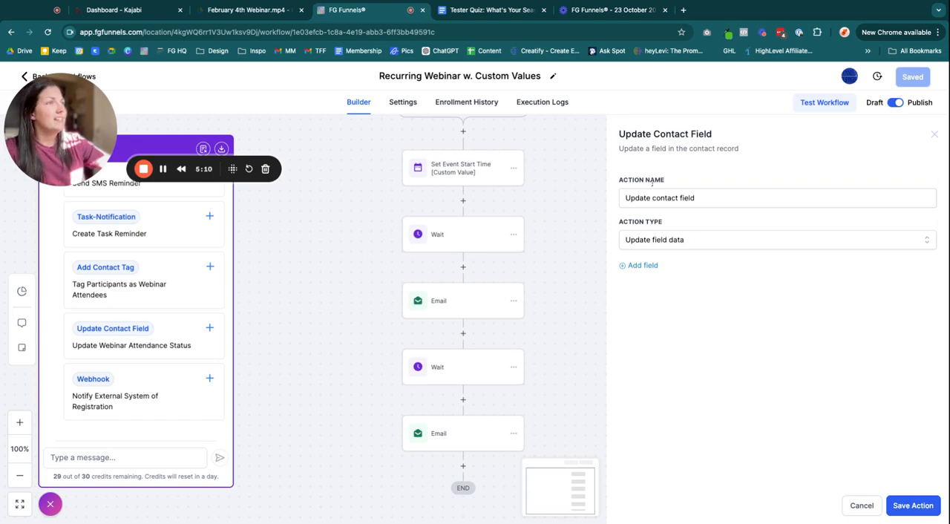
Add a field to the action, choose Additional Information, and enter Webinar Attendee: as its value
left_click_drag(622, 134, 720, 137)
left_click(711, 216)
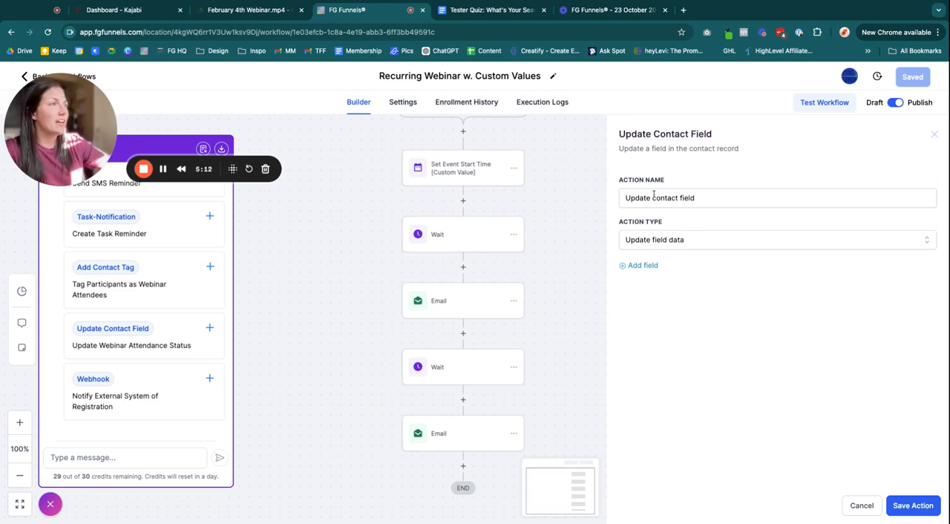
left_click(656, 242)
left_click(705, 228)
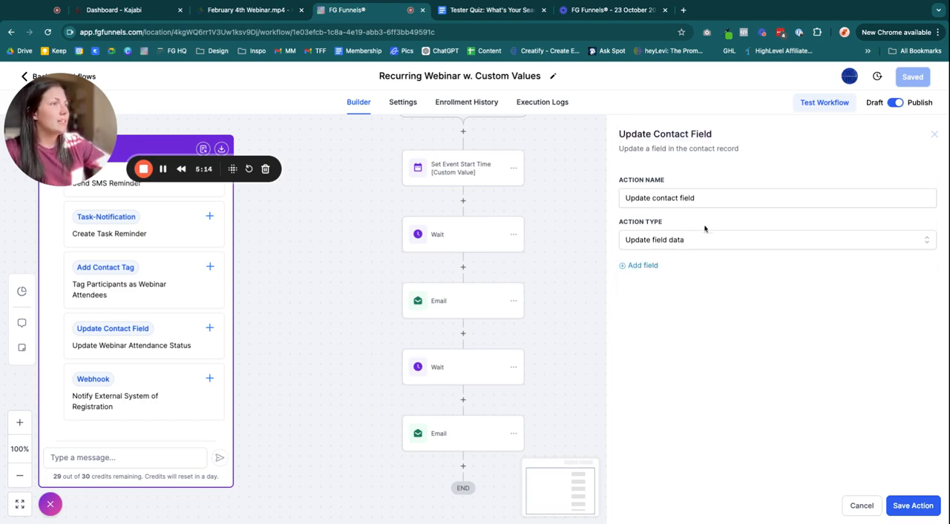
left_click(645, 269)
left_click(658, 285)
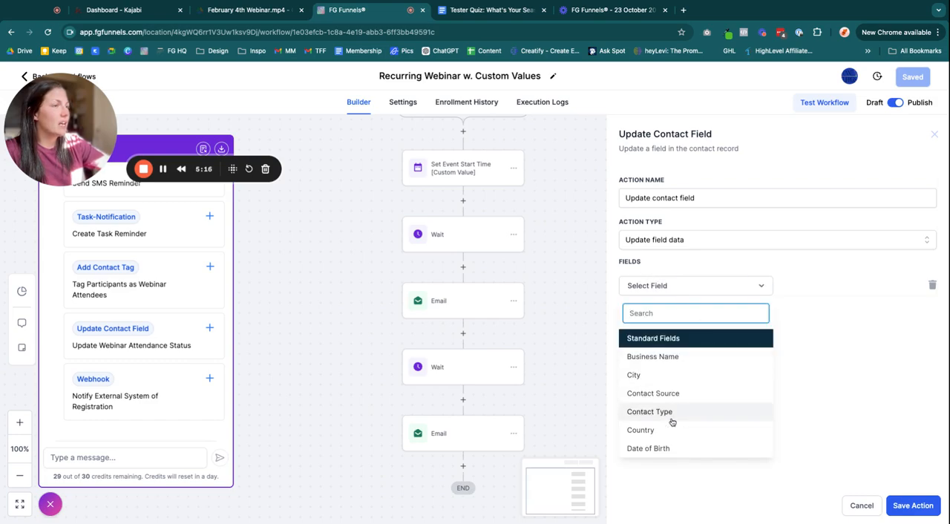
scroll(670, 420, "down", 3)
scroll(672, 423, "down", 5)
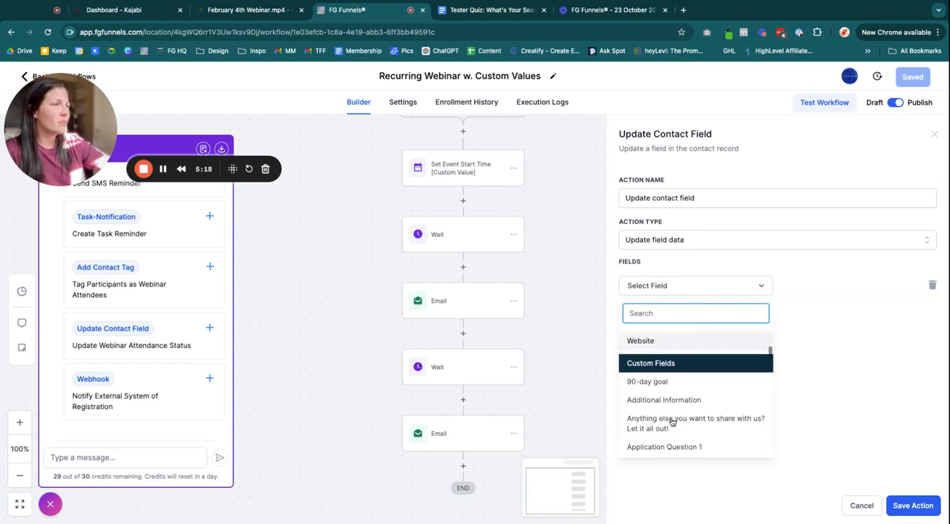
left_click(680, 345)
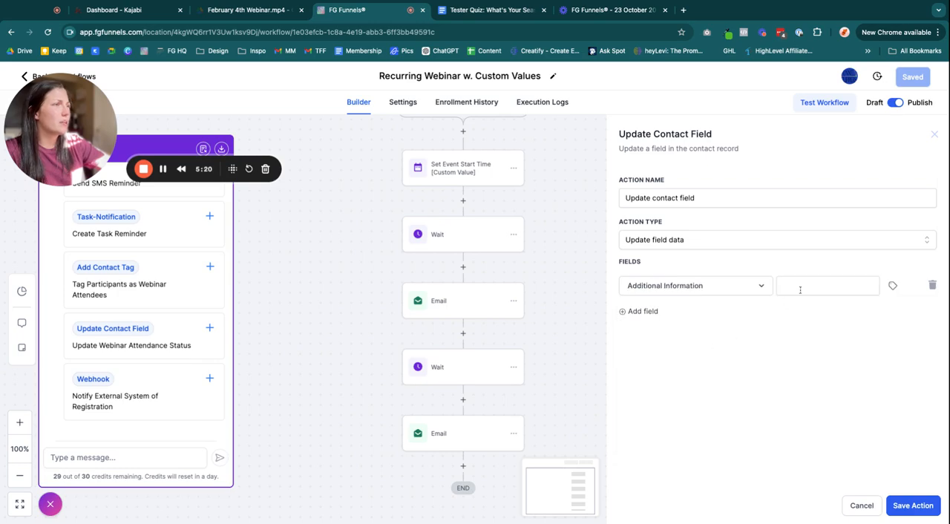
left_click(801, 288)
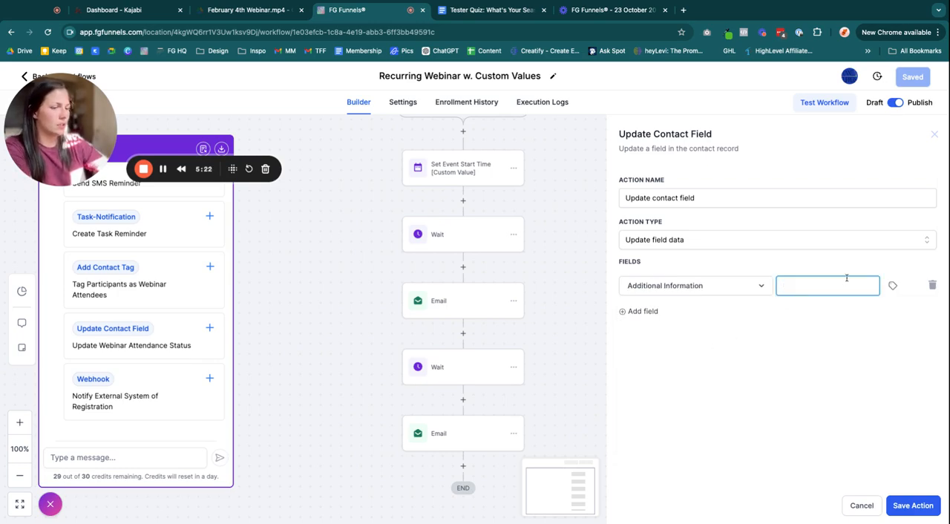
type("Webinar Attendee:")
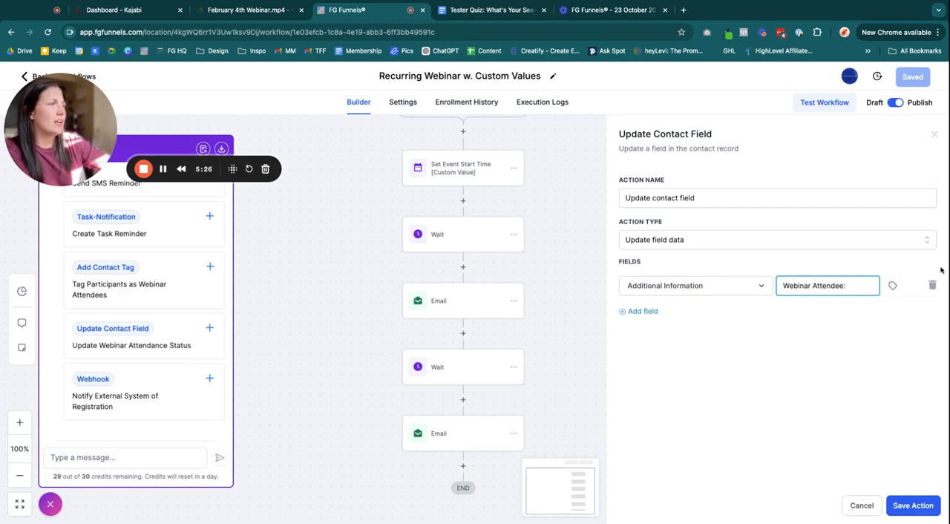
Append the Tester: Recurring Webinar Date & Time custom value to the field value and save the action
left_click(892, 286)
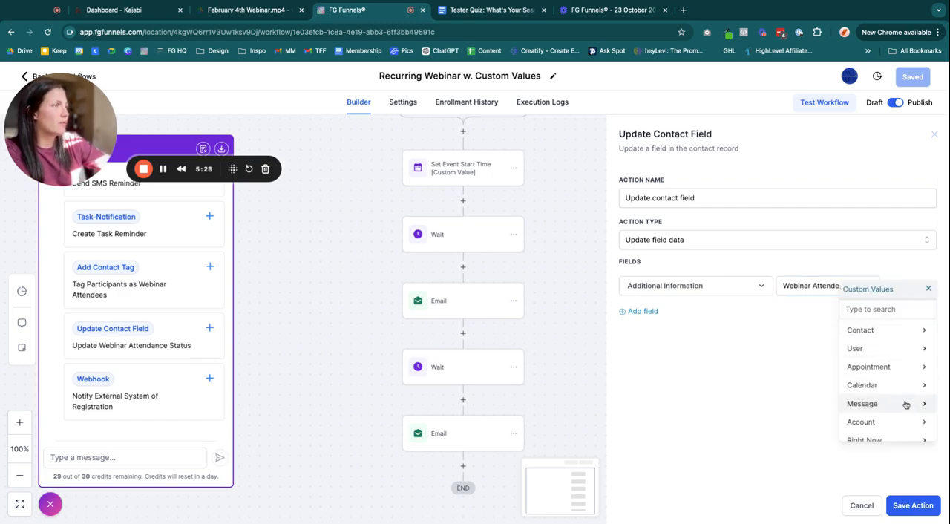
scroll(903, 404, "down", 2)
scroll(896, 367, "up", 2)
scroll(913, 437, "down", 2)
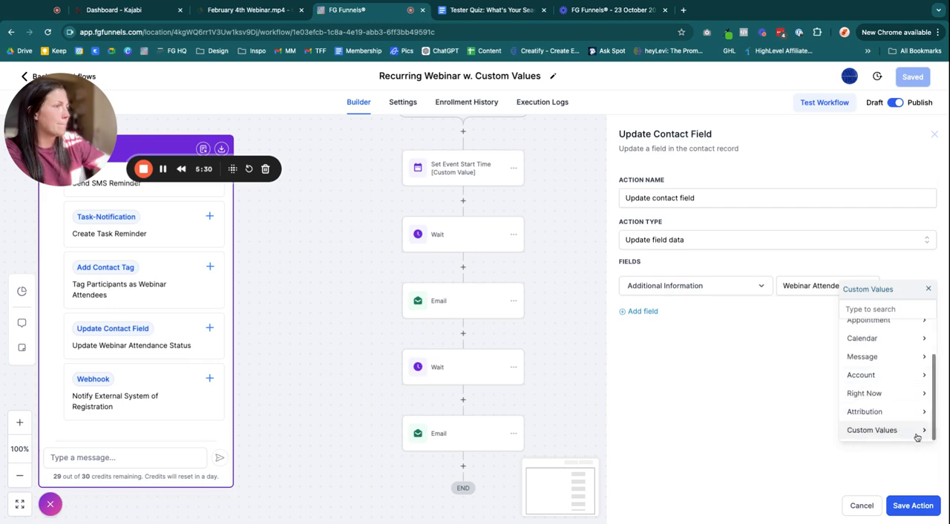
left_click(917, 437)
left_click(762, 312)
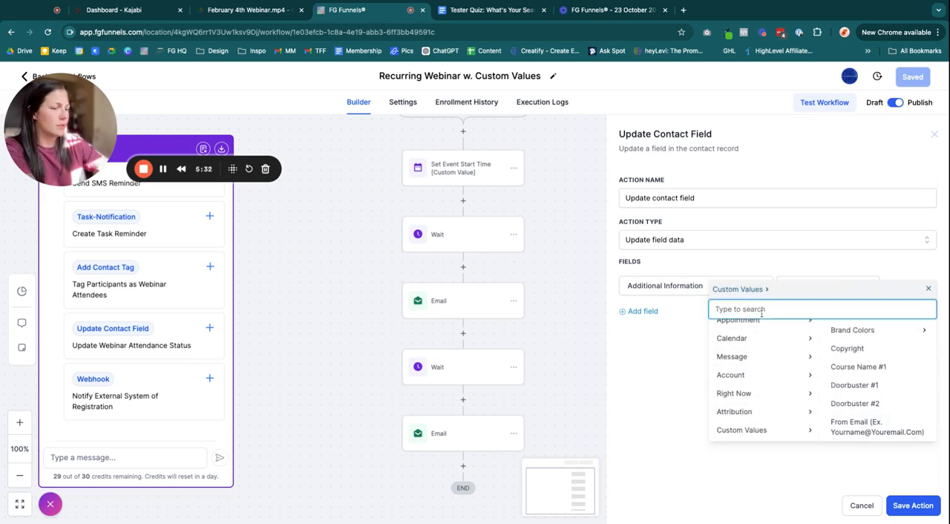
type("webina")
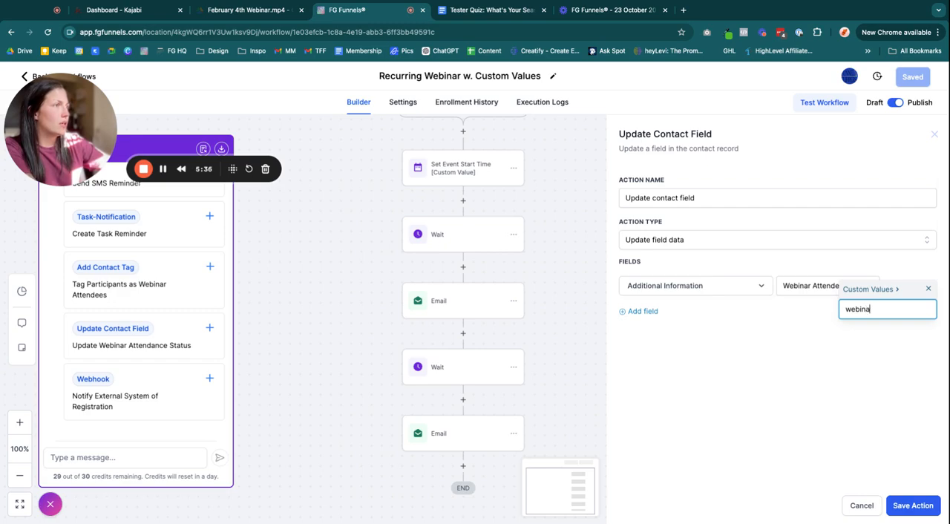
key("BackSpace")
key("BackSpace")
key("BackSpace")
key("BackSpace")
key("BackSpace")
key("BackSpace")
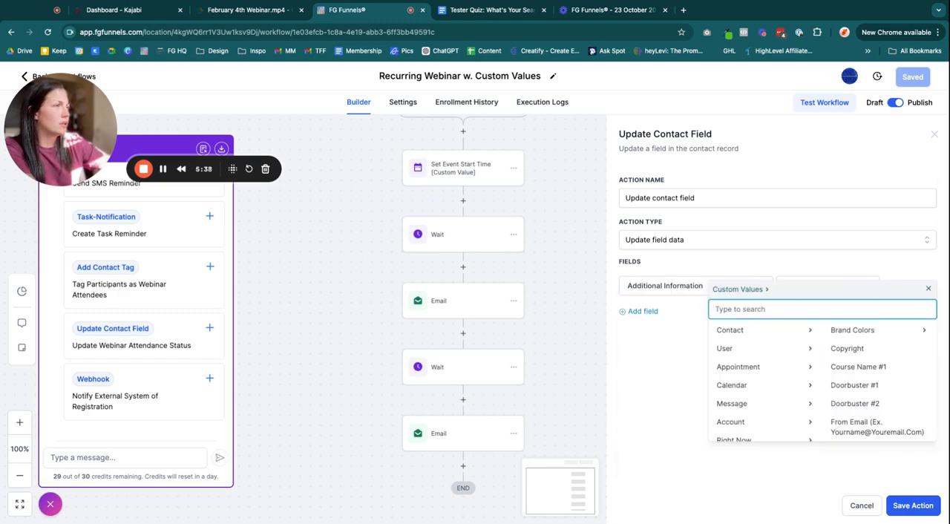
scroll(859, 403, "down", 10)
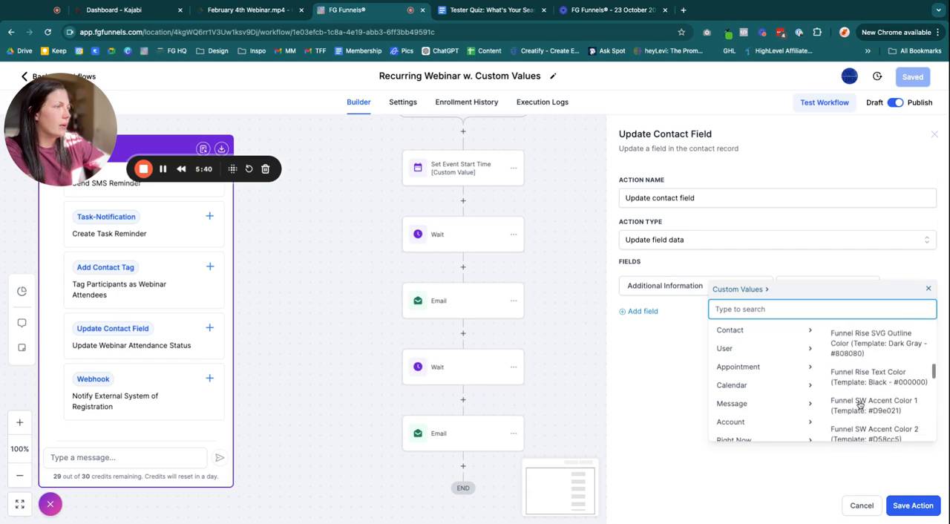
scroll(859, 407, "down", 3)
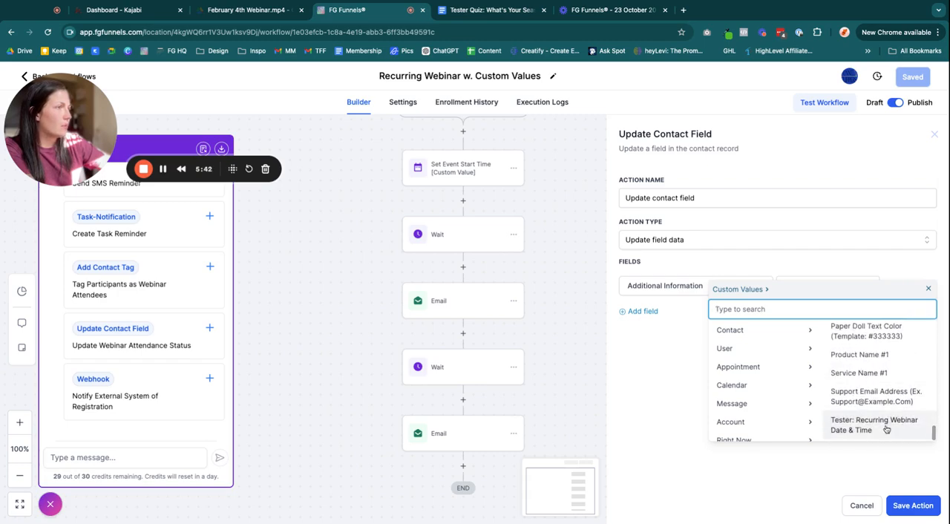
left_click(864, 429)
left_click(852, 328)
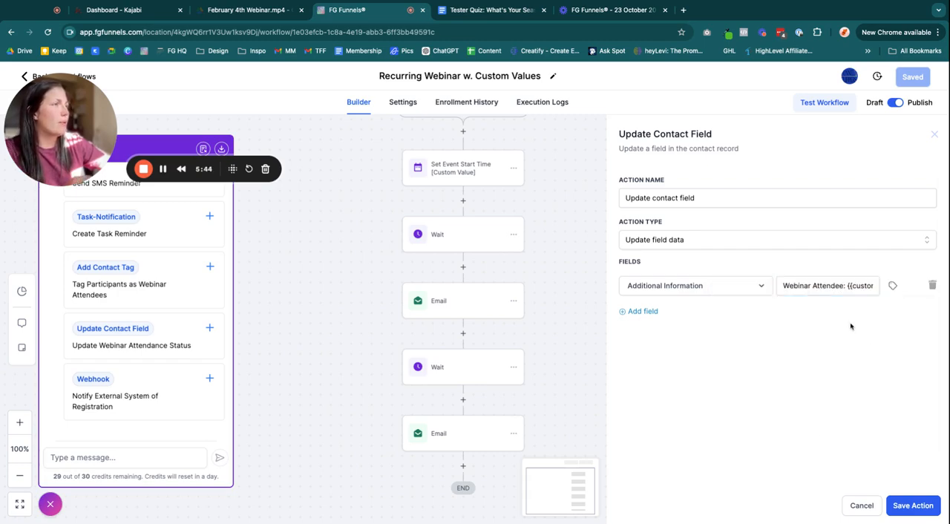
left_click(780, 286)
left_click_drag(782, 286, 874, 285)
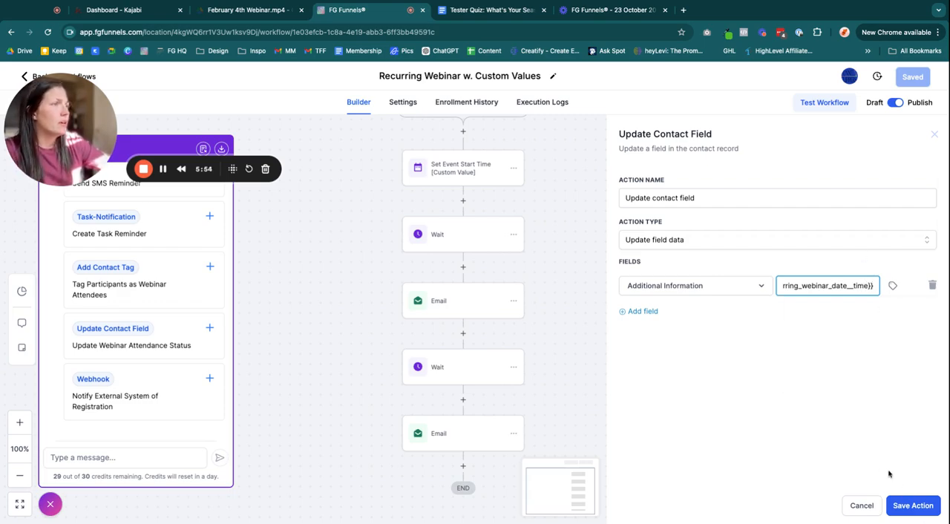
left_click(913, 505)
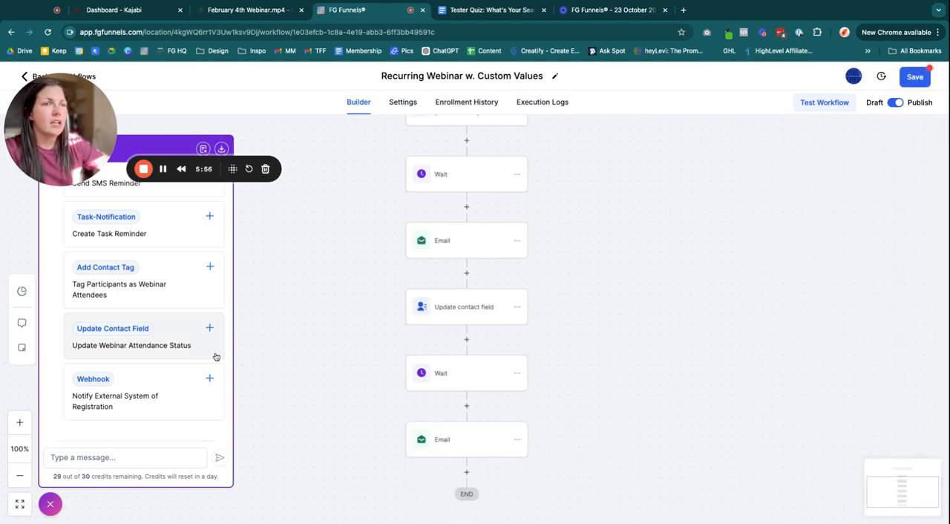
scroll(140, 394, "up", 4)
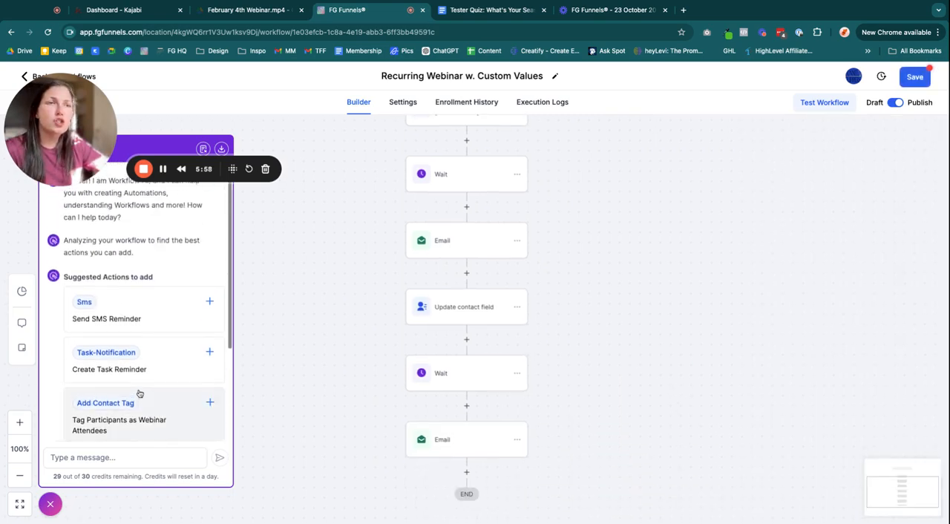
left_click(132, 354)
scroll(581, 439, "down", 1)
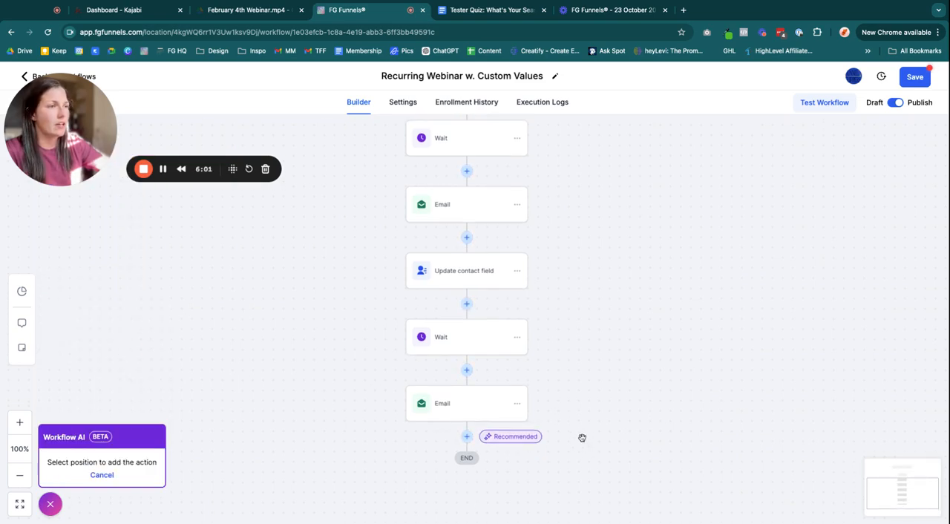
left_click(466, 432)
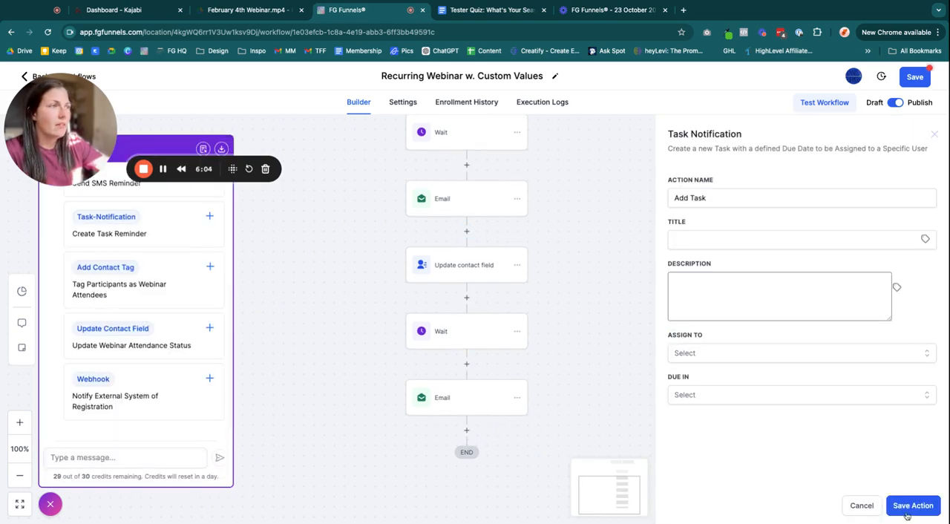
left_click(717, 196)
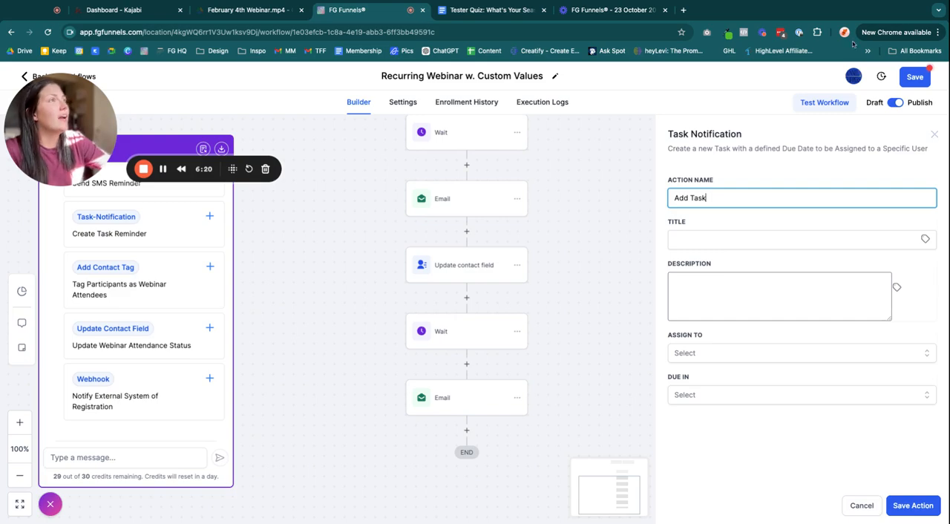
left_click(934, 134)
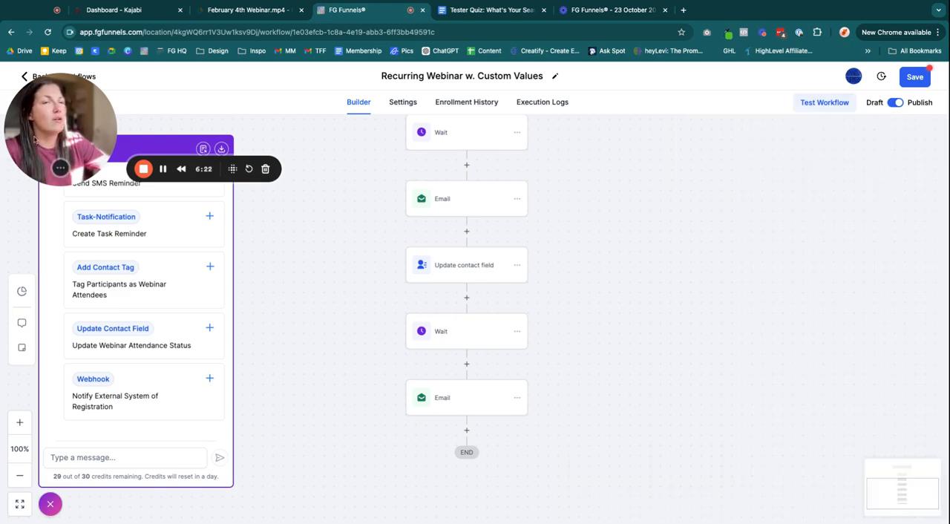
Close the Workflow AI suggestions panel
scroll(70, 517, "down", 1)
left_click(54, 507)
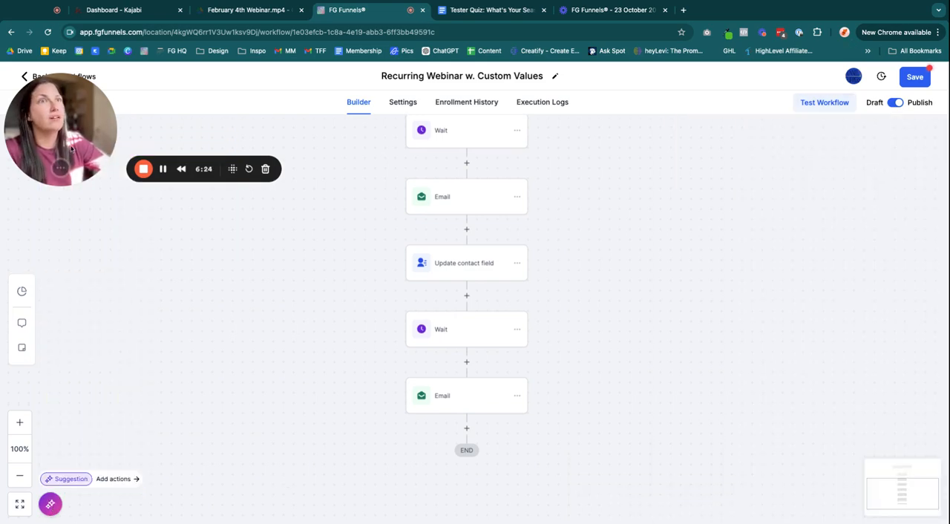
mouse_move(47, 149)
left_mouse_down()
mouse_move(67, 142)
mouse_move(47, 143)
left_mouse_up()
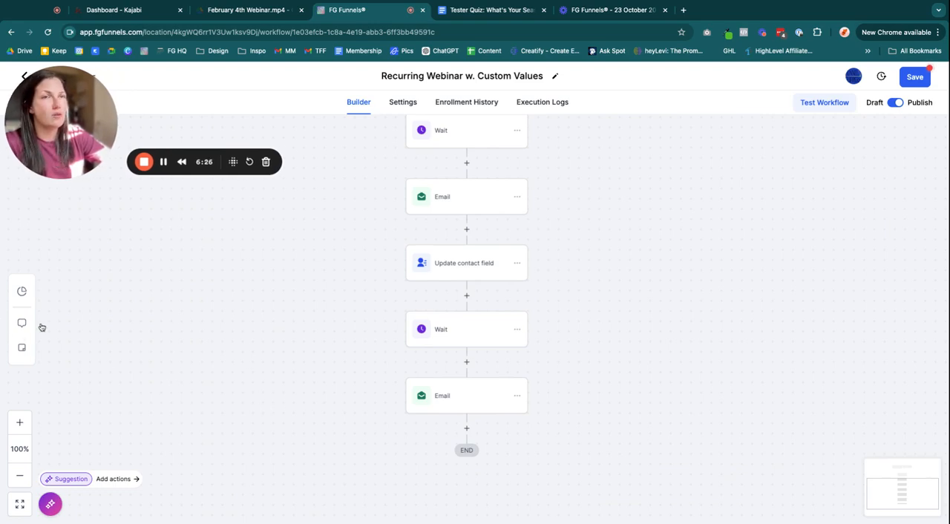
scroll(360, 288, "up", 5)
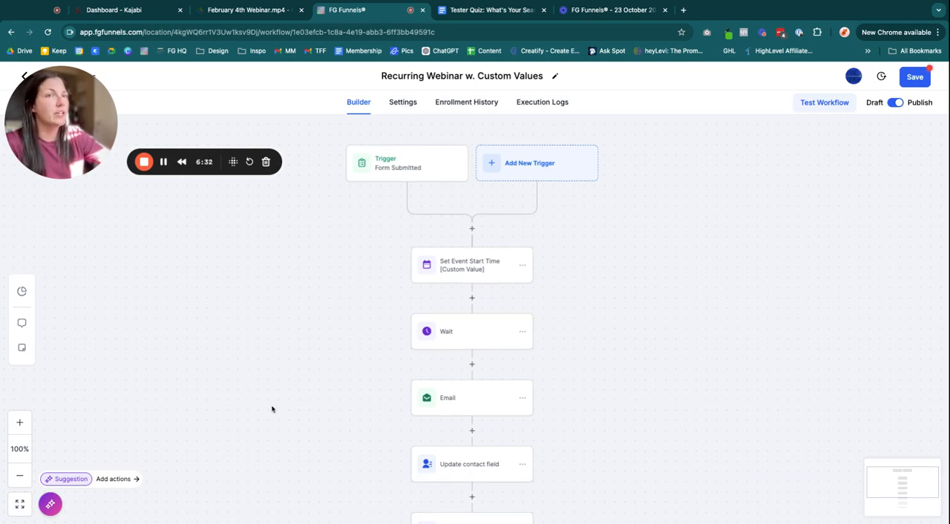
Switch the builder to Stats View and scroll through the workflow's delivery statistics
left_click(22, 292)
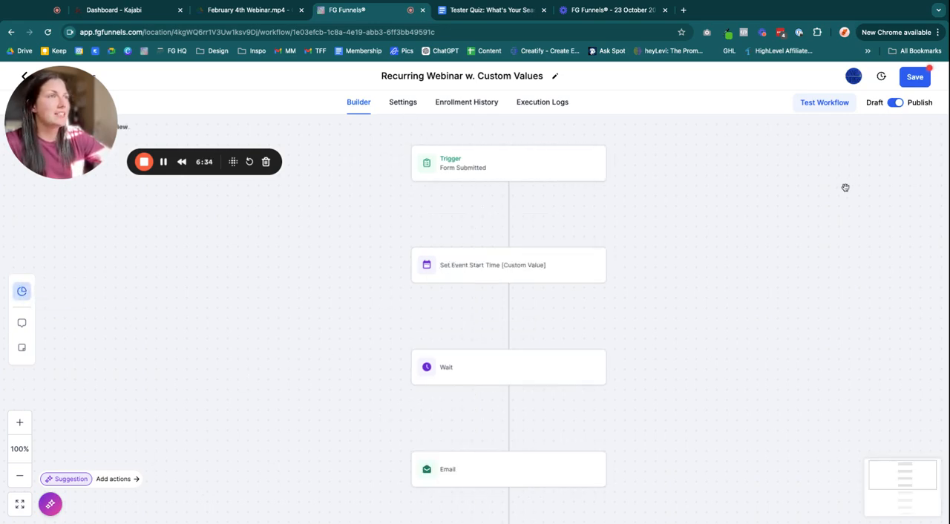
scroll(742, 215, "up", 2)
scroll(746, 386, "down", 10)
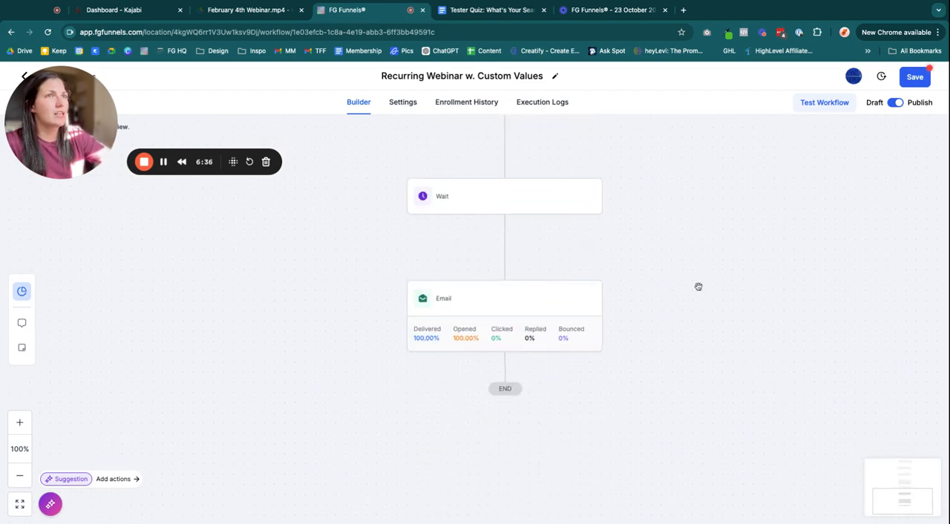
left_click_drag(58, 132, 150, 344)
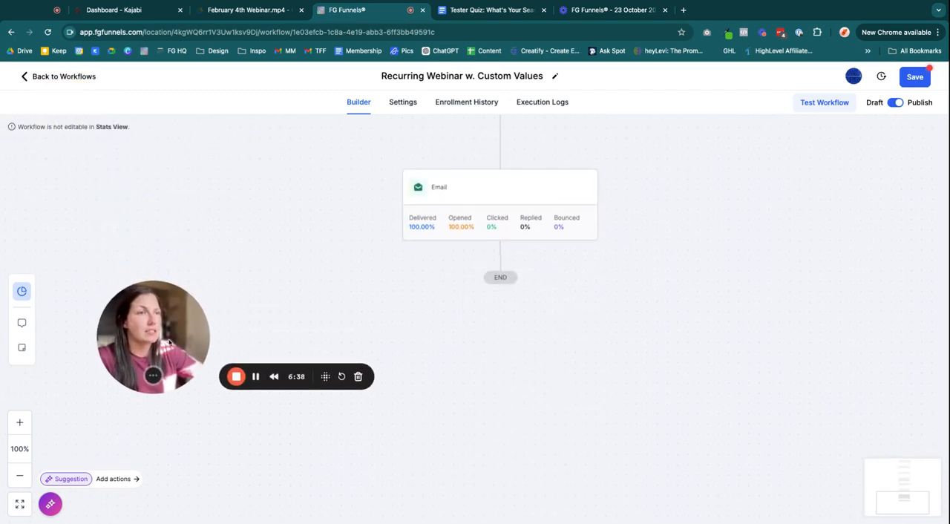
left_click(256, 379)
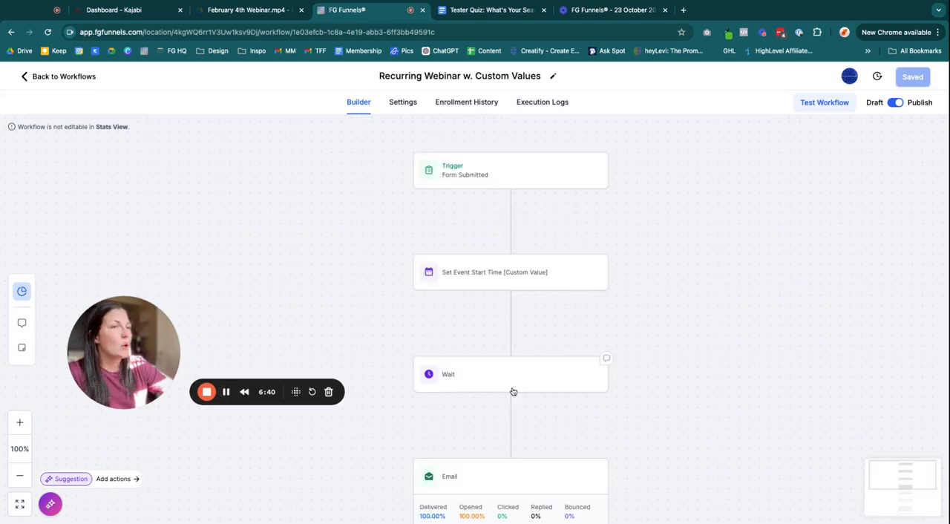
scroll(671, 435, "down", 2)
scroll(671, 435, "down", 4)
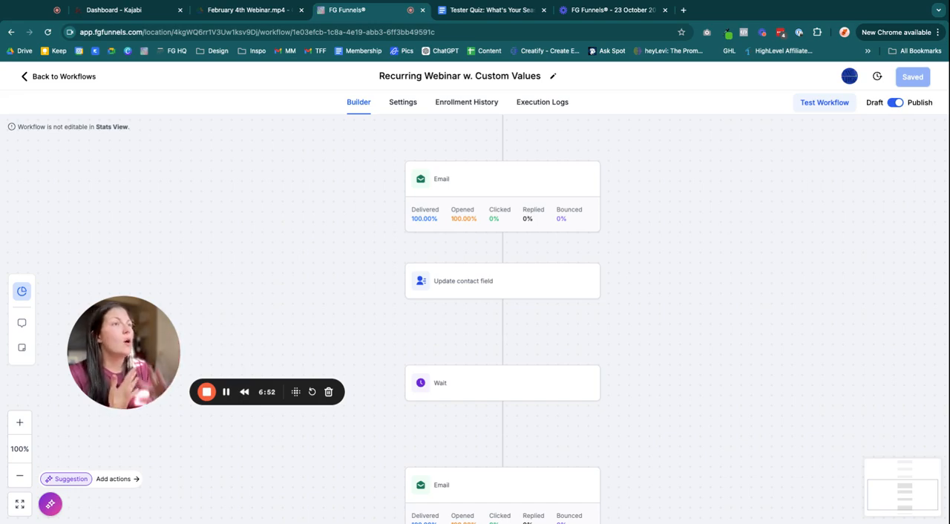
scroll(610, 348, "up", 1)
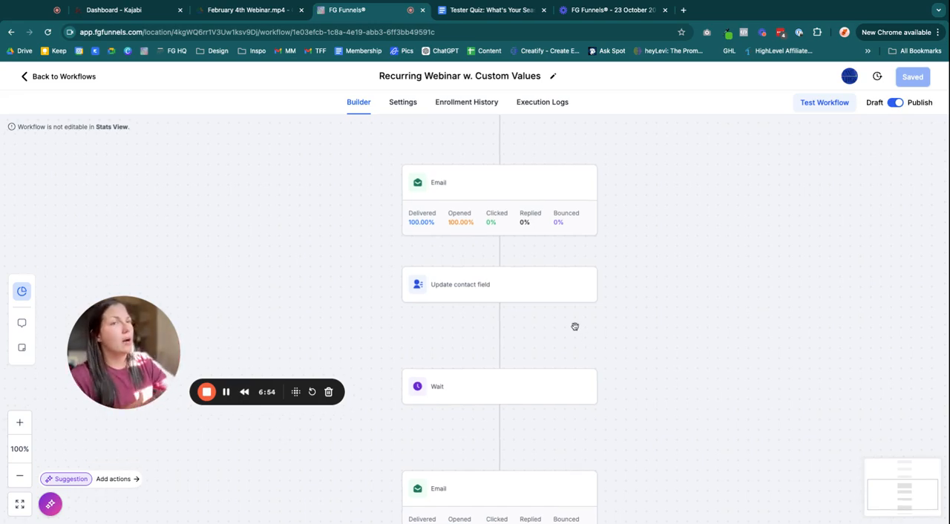
scroll(492, 226, "up", 1)
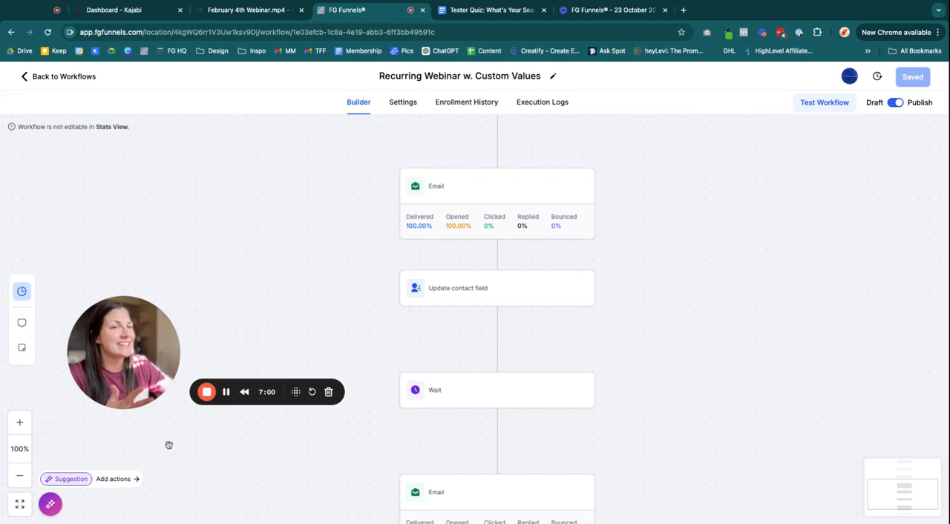
left_click_drag(177, 343, 166, 186)
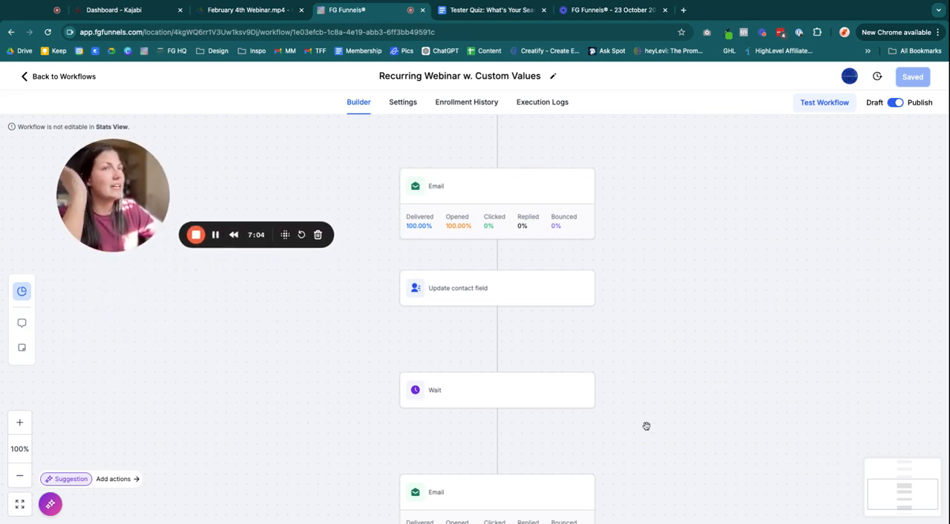
left_click_drag(210, 269, 215, 265)
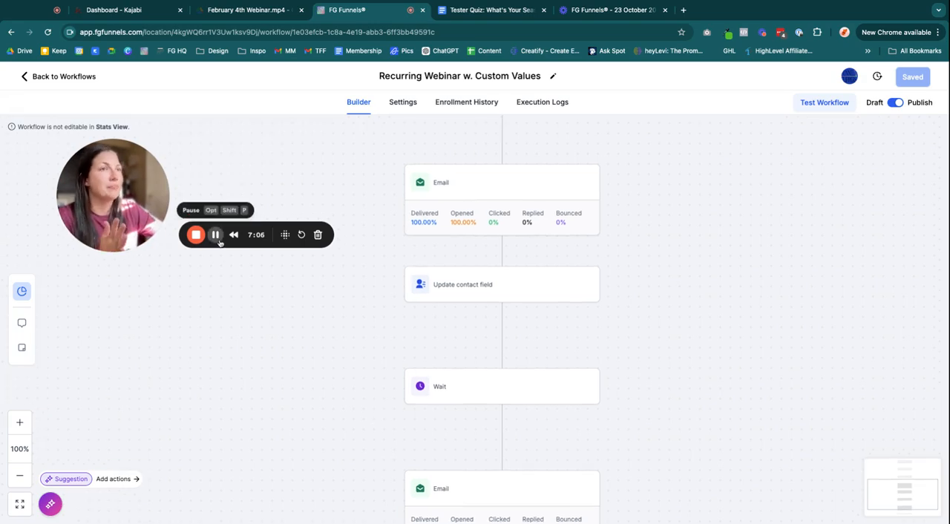
left_click(217, 236)
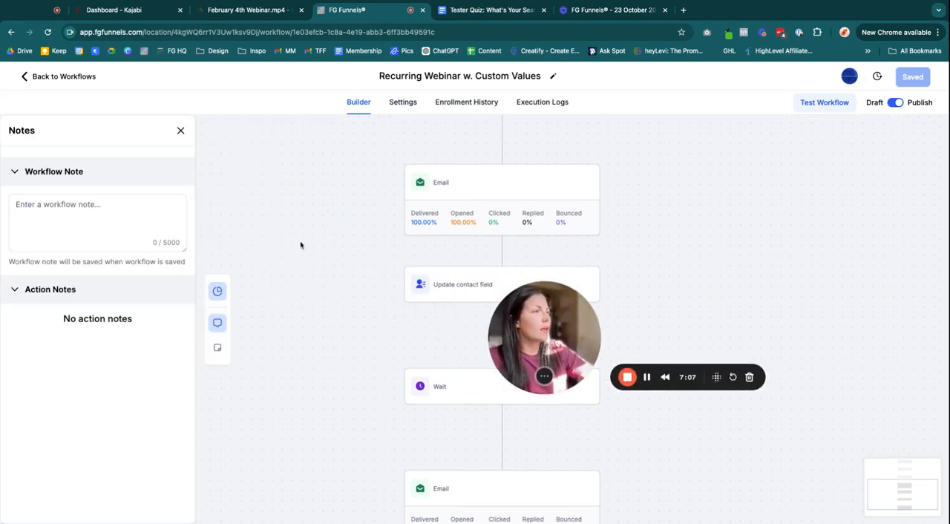
Write the workflow note "This is a tester workflow that shows how to create a recurring webinar workflow inside HighLevel" and close the Notes panel
left_click_drag(543, 343, 694, 188)
left_click(65, 203)
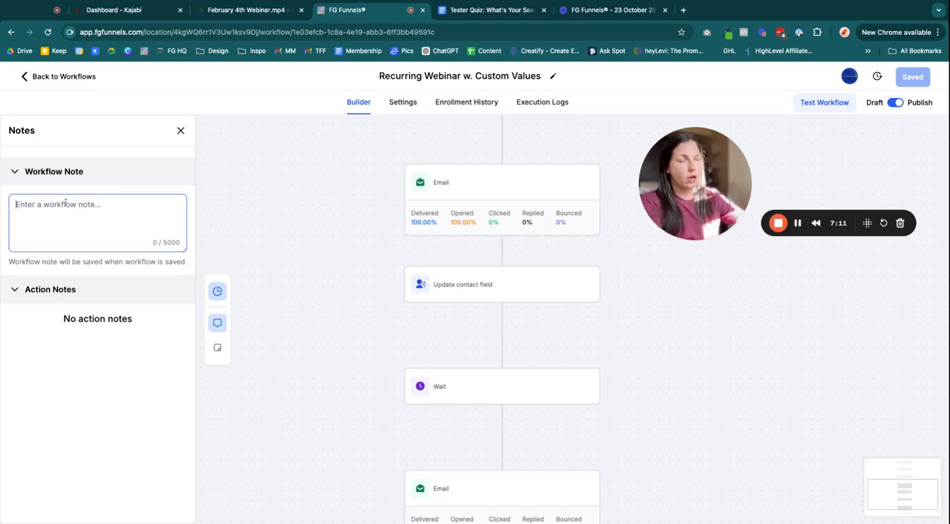
type("This ")
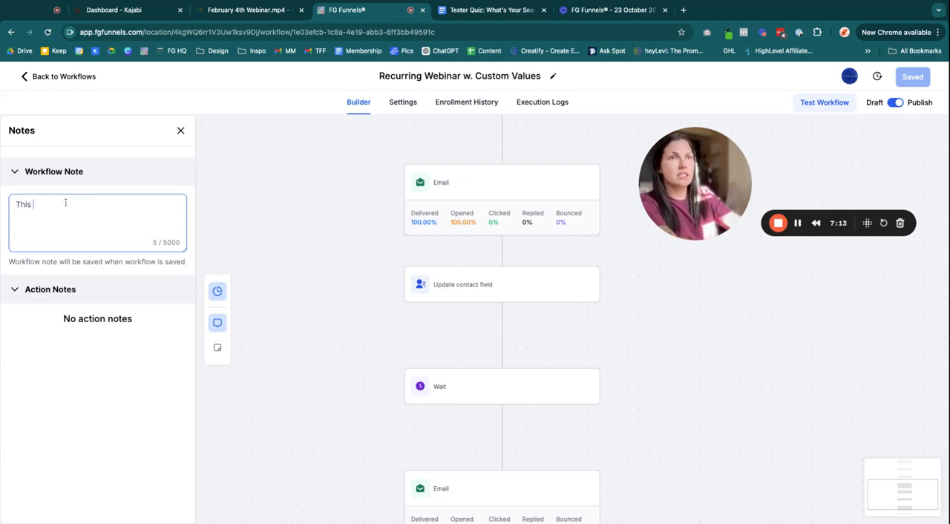
type("is a rwe")
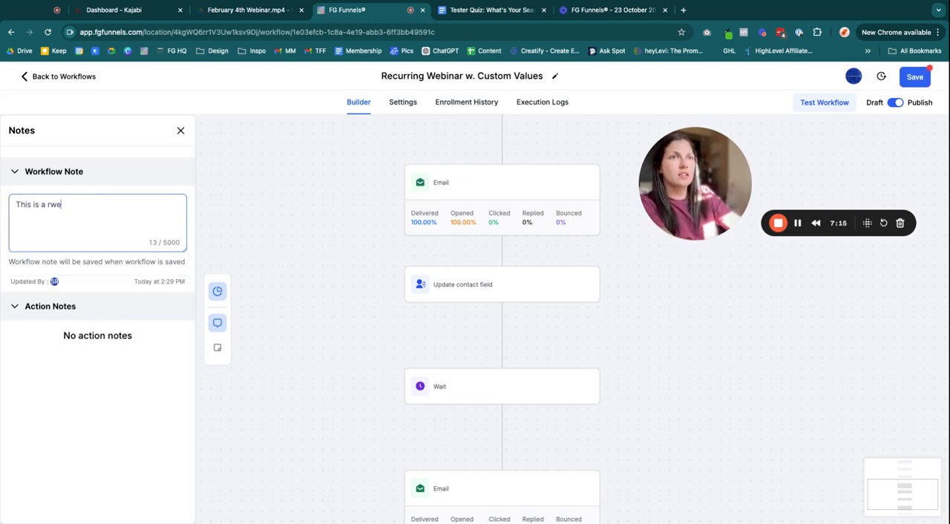
key("BackSpace")
key("BackSpace")
key("BackSpace")
type("tester wo")
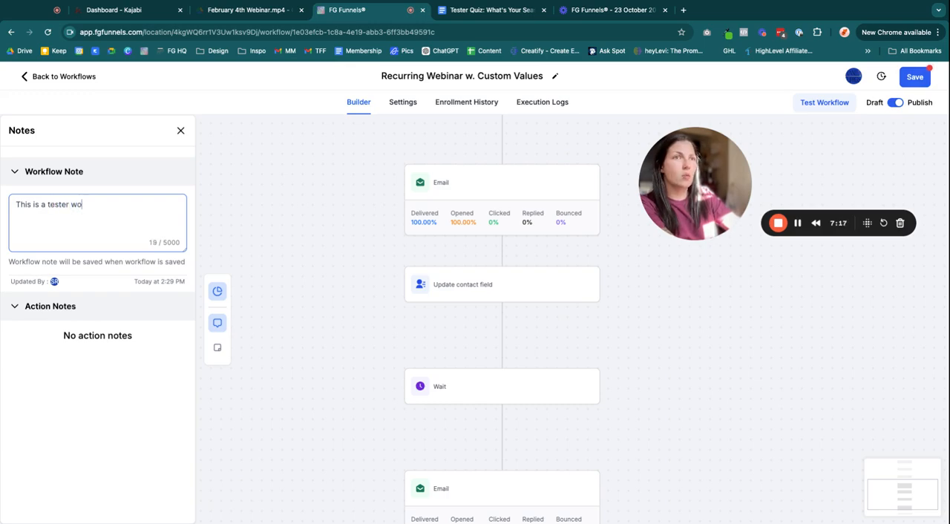
type("rkflow that shows ")
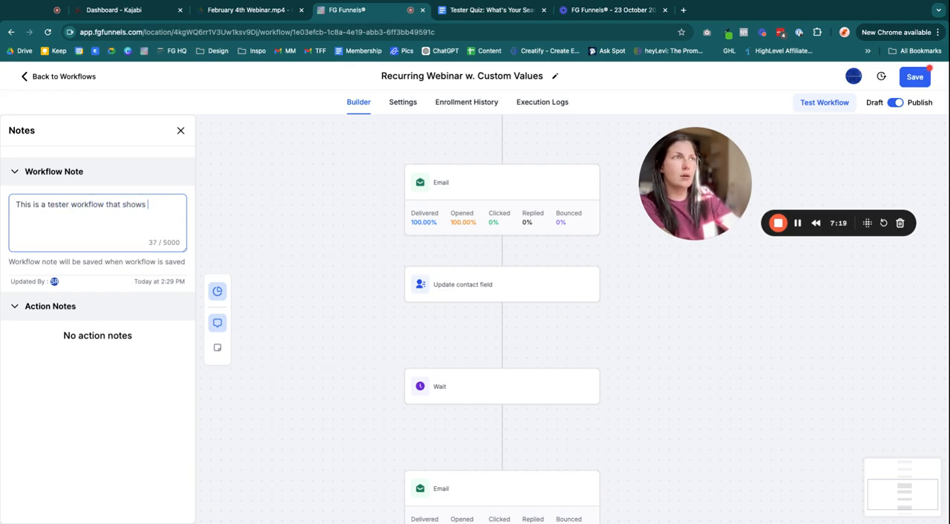
type("how to create a")
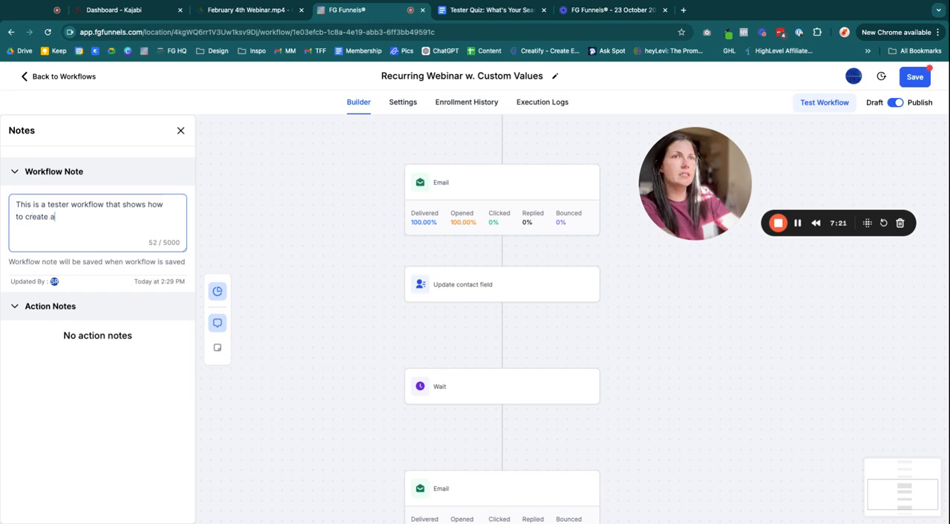
type(" recurrinf")
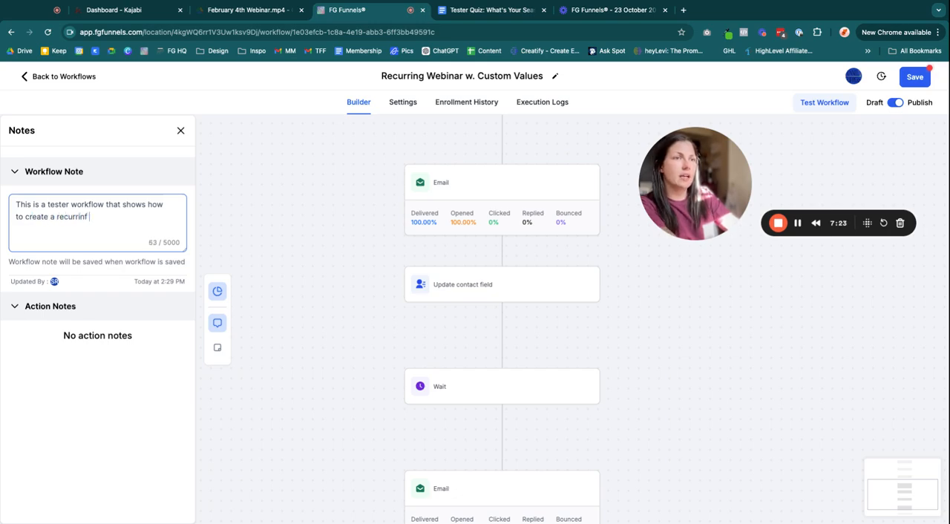
key("BackSpace")
key("BackSpace")
type("g webinar insude")
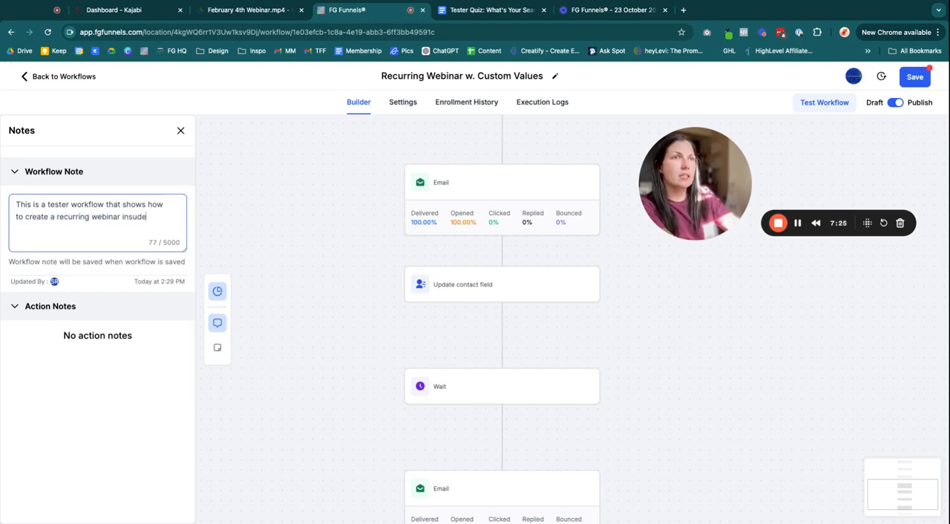
key("BackSpace")
key("BackSpace")
key("BackSpace")
key("BackSpace")
key("BackSpace")
key("BackSpace")
type("workflow inside HighLevel")
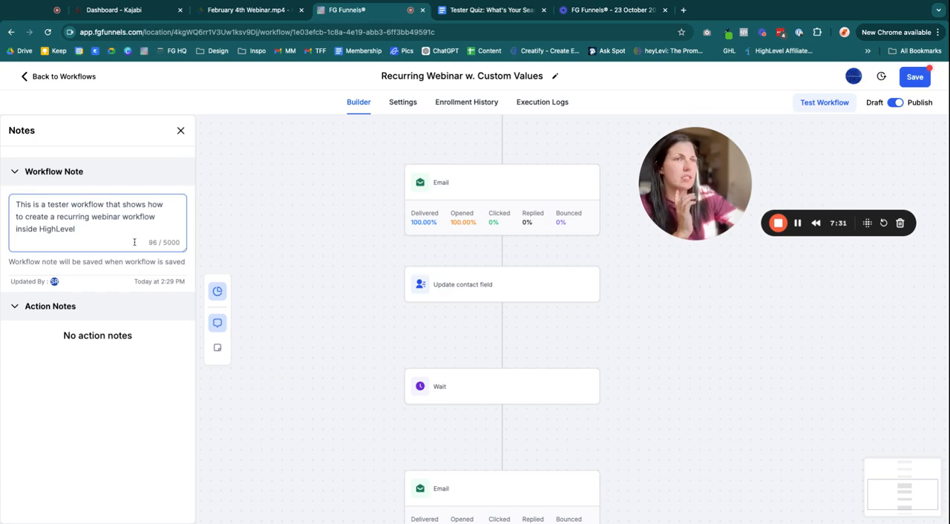
left_click(123, 264)
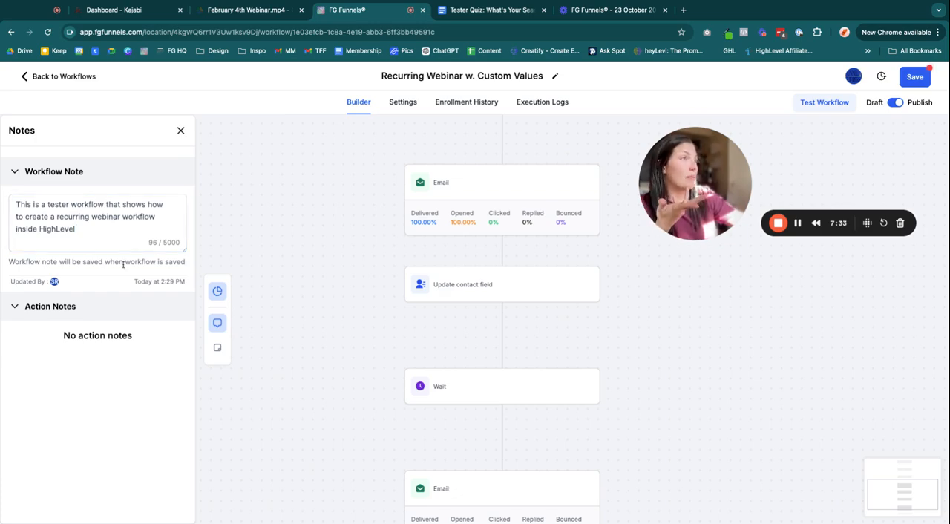
left_click_drag(206, 259, 201, 261)
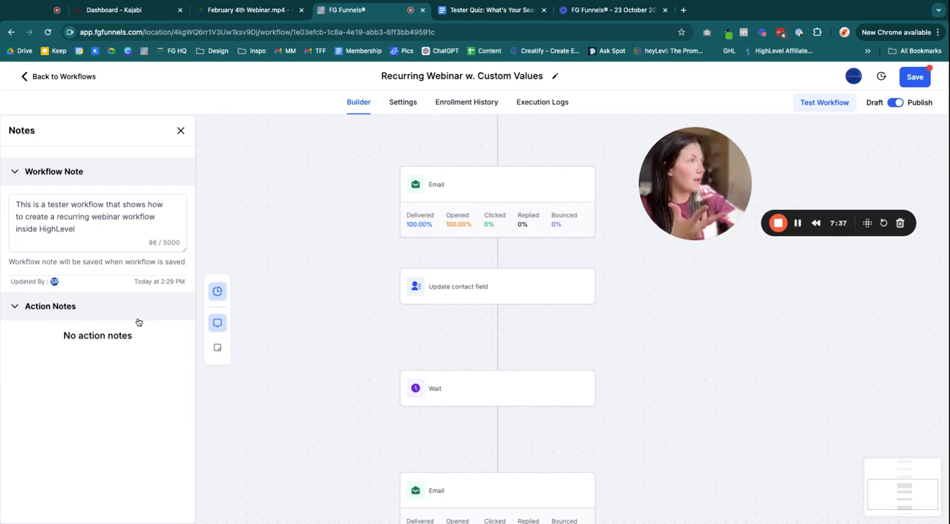
left_click(50, 306)
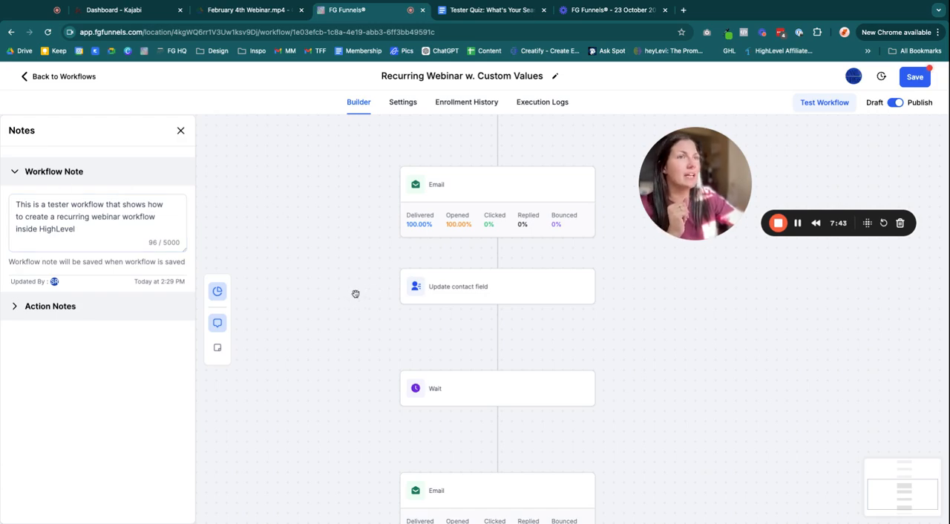
left_click(182, 132)
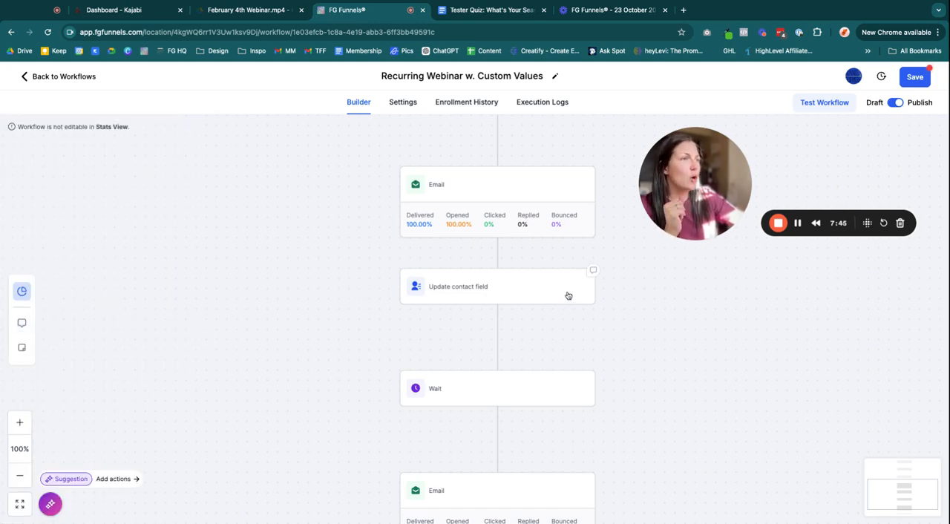
Add the note "I added this because I wasn't sure if we needed it or not and wanted to be safe" to the Update contact field action
left_click(593, 273)
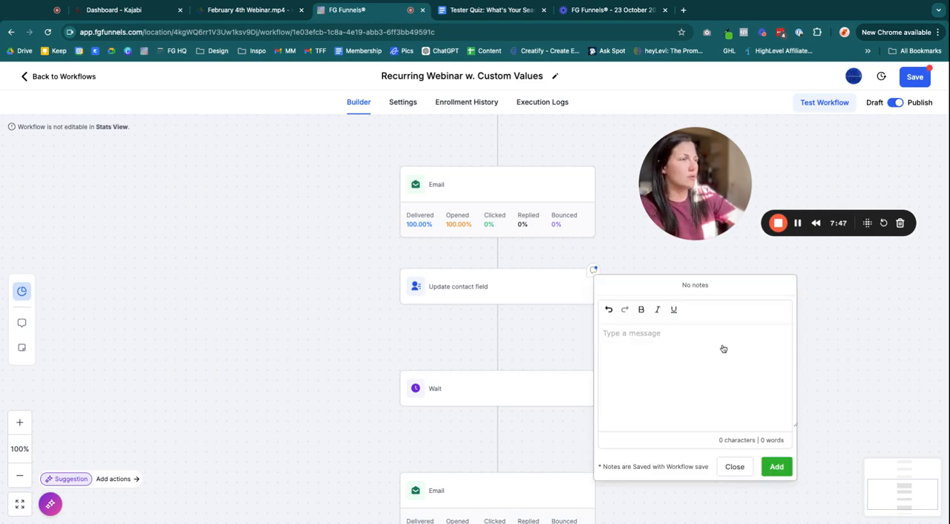
type("I adde")
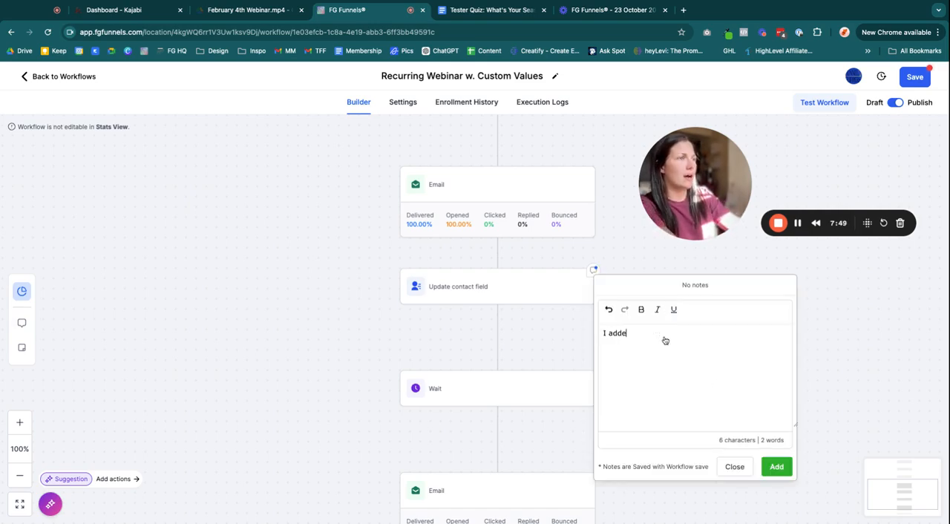
type("d this because I wa")
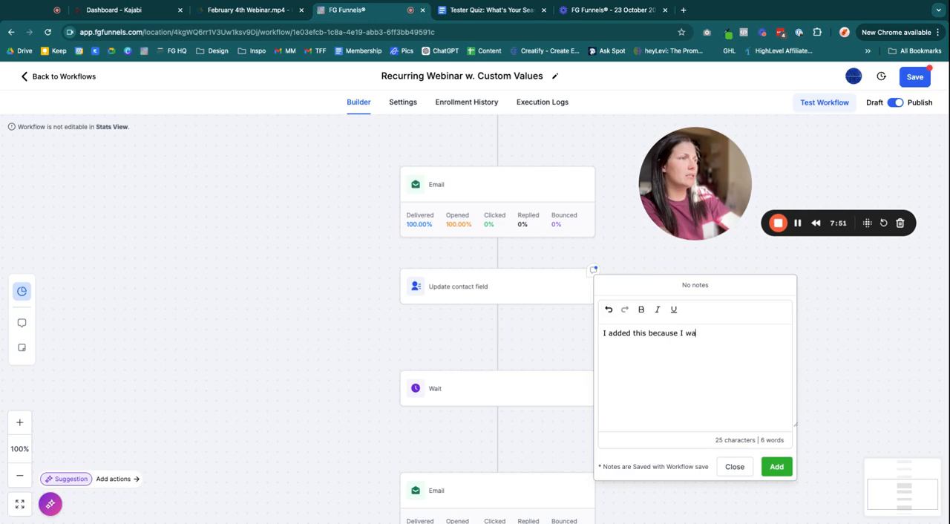
type("sn't sure if we nee")
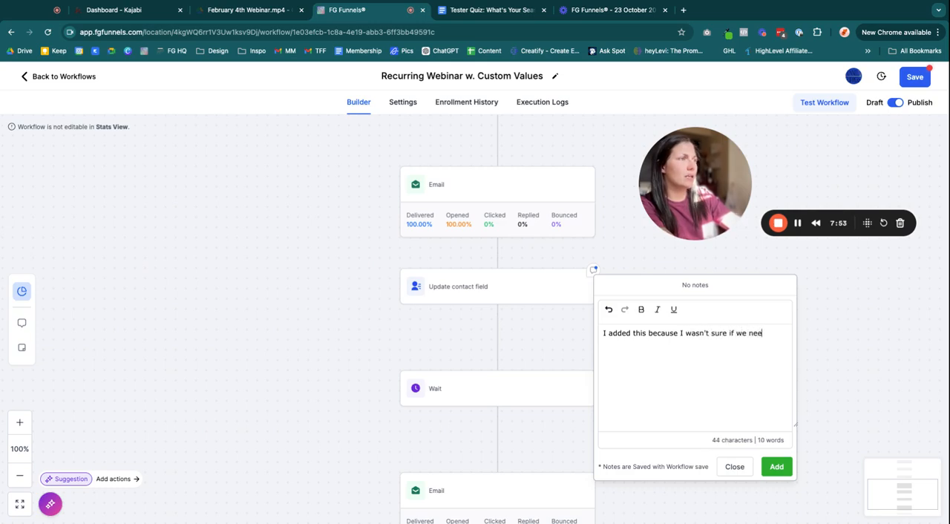
type("d3d it or")
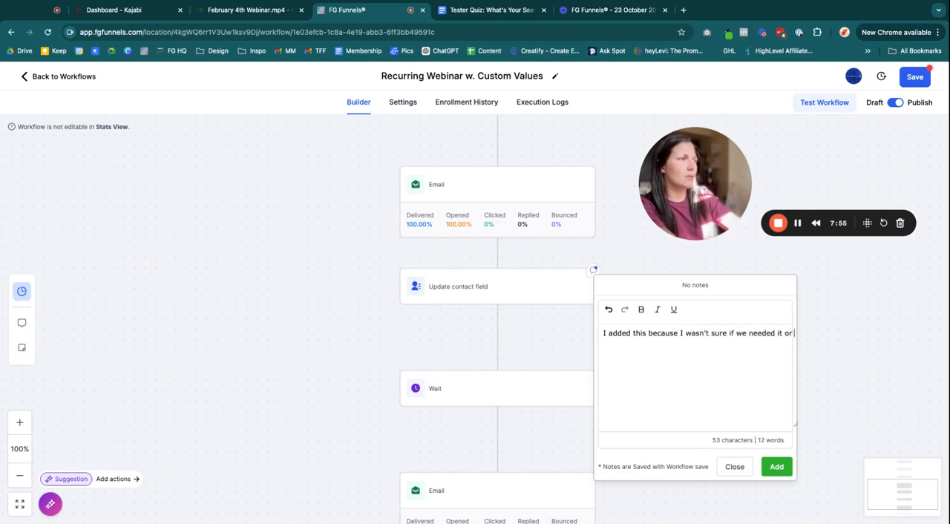
type(" not and wanted to be safe")
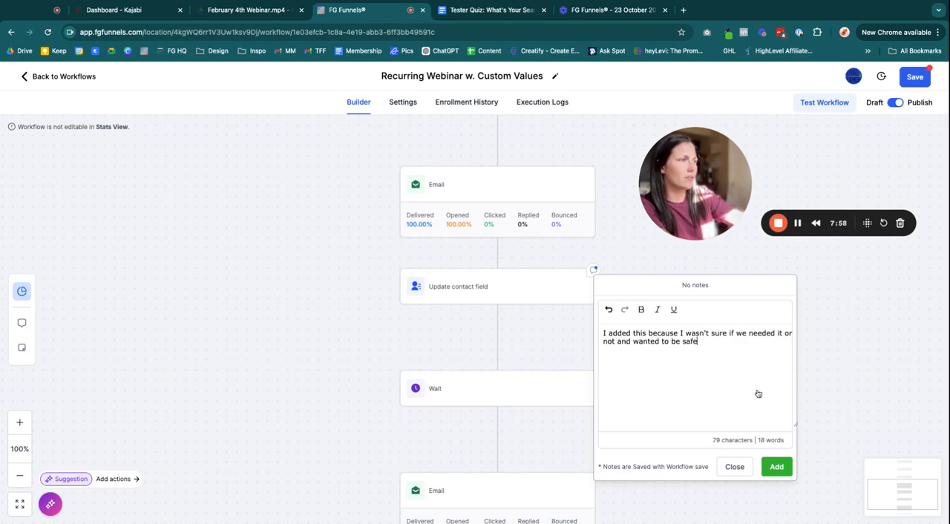
left_click(774, 475)
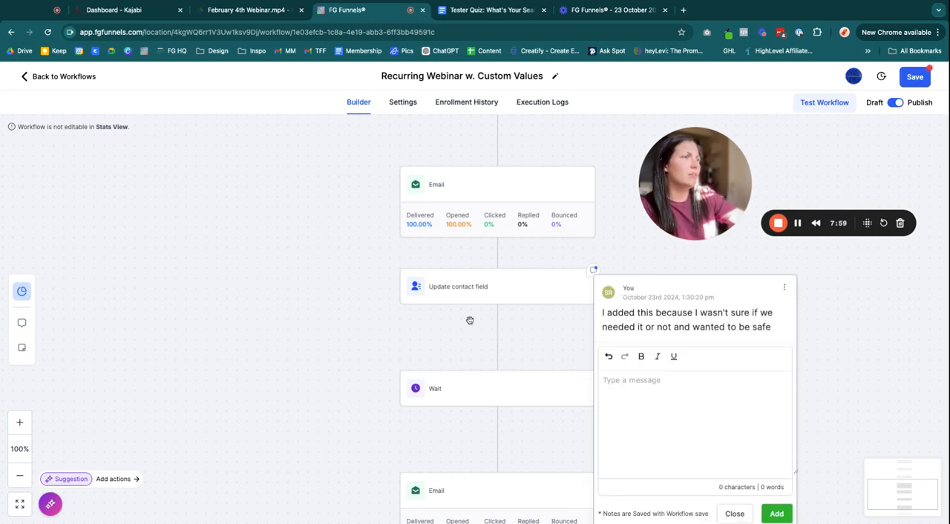
Close the action note popup and open the Notes panel to review the workflow and action notes
left_click(835, 347)
left_click(593, 271)
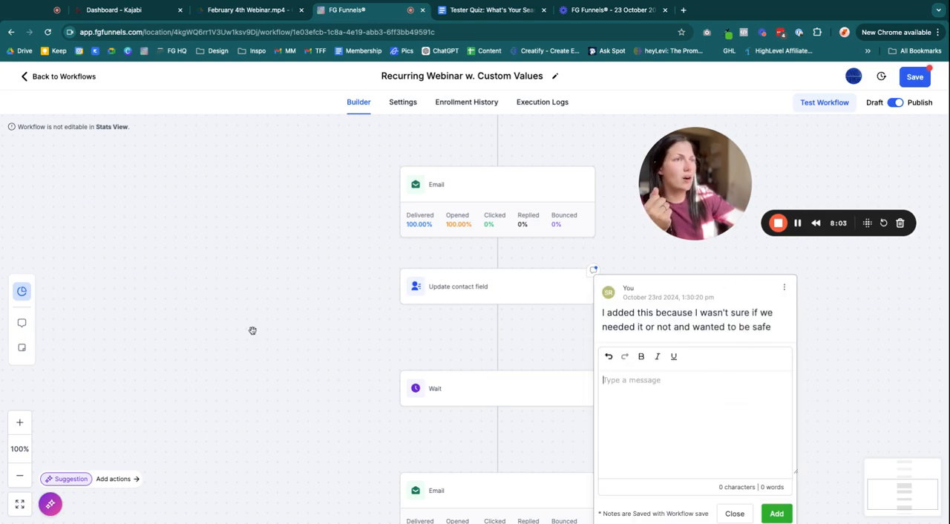
left_click(356, 263)
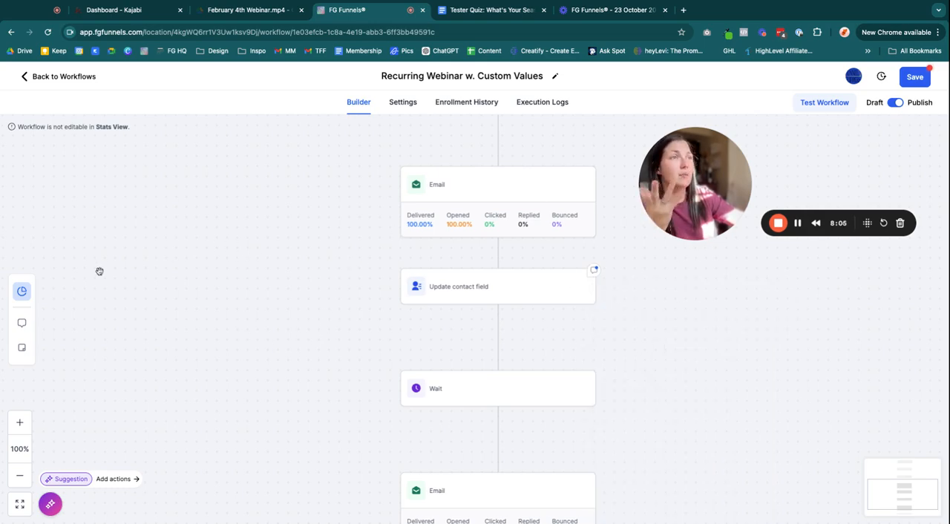
left_click(21, 323)
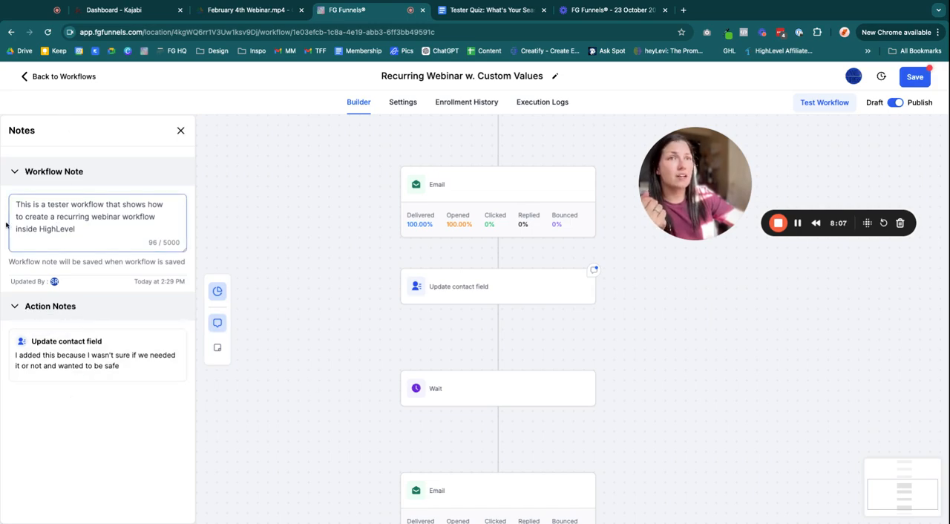
Close the Notes panel and place a blue sticky note on the canvas beside the workflow
left_click(179, 132)
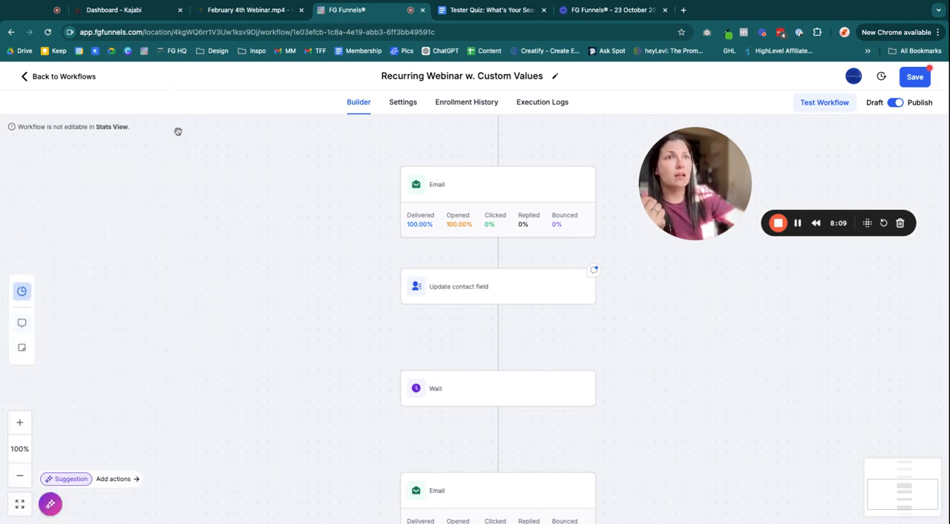
left_click(22, 348)
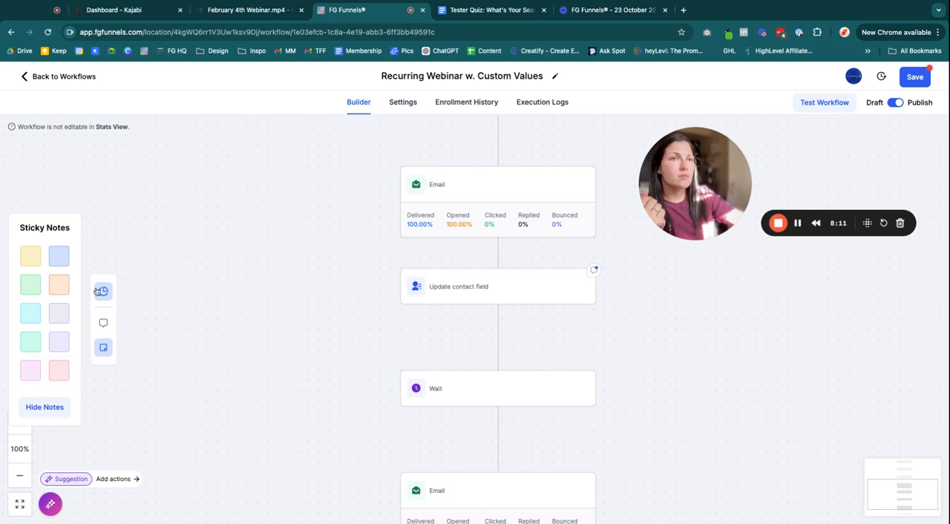
left_click_drag(59, 258, 244, 236)
left_click(59, 257)
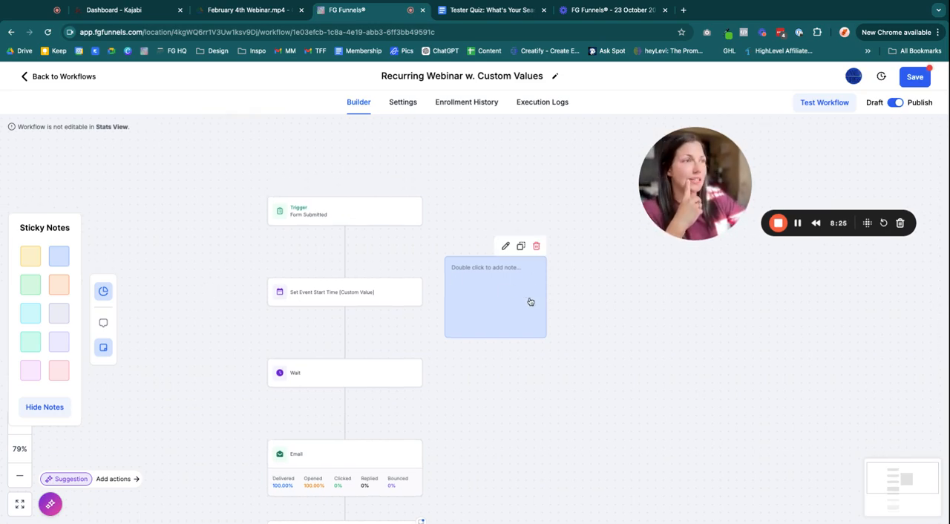
Write "We should look at this at another time and review the emails" in the sticky note
double_click(515, 267)
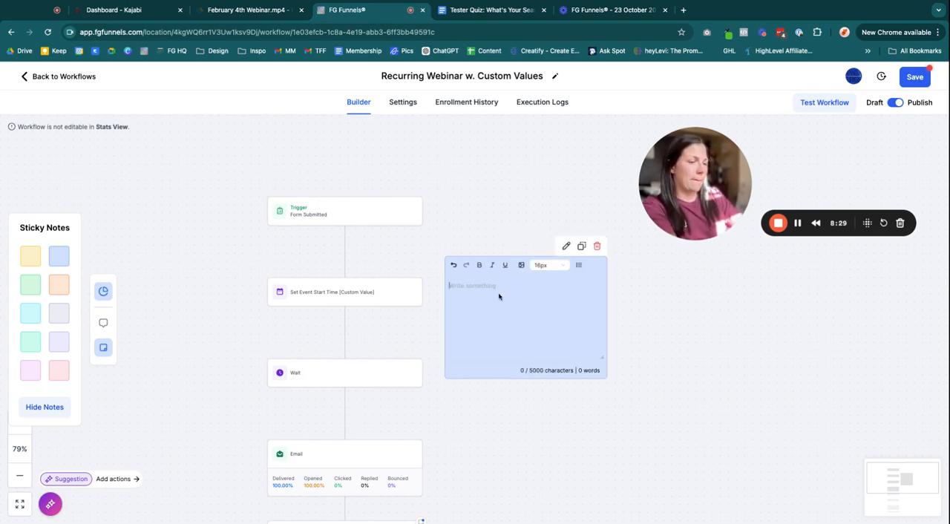
type("We should look at")
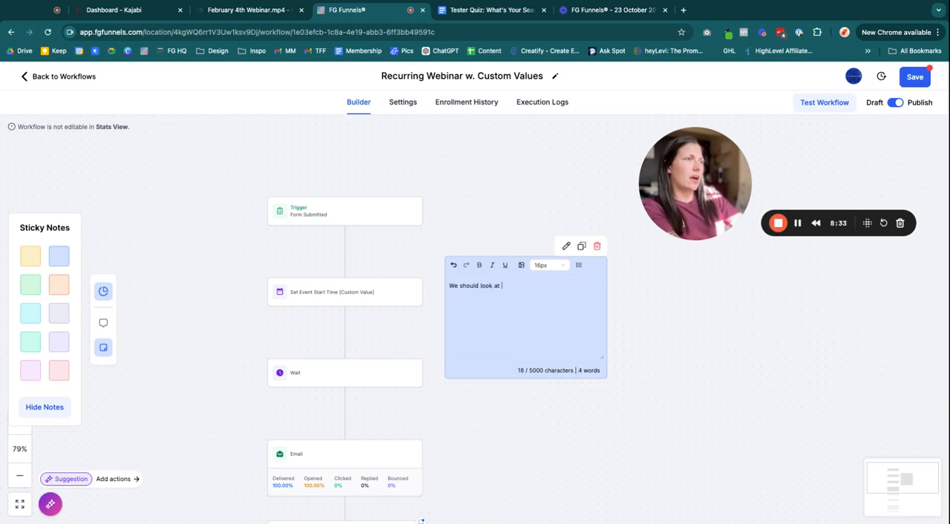
type(" this at another ti")
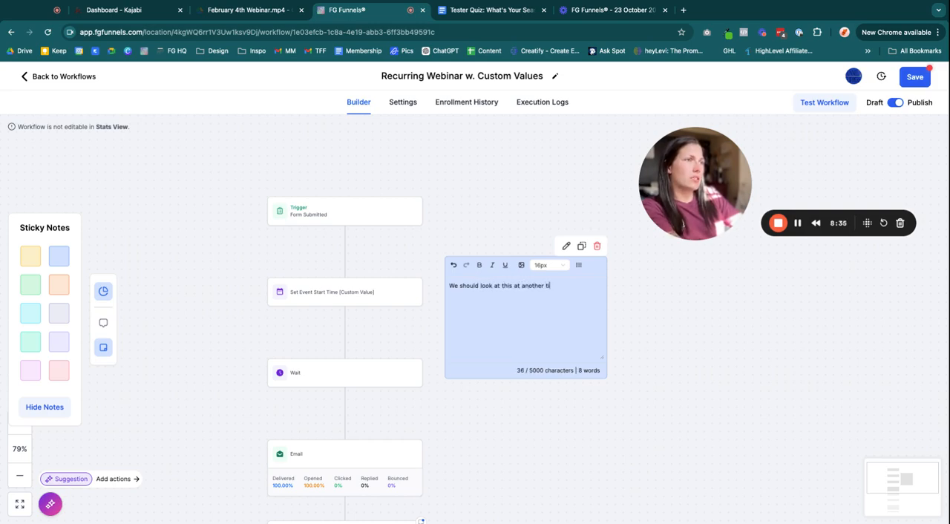
type("me and re")
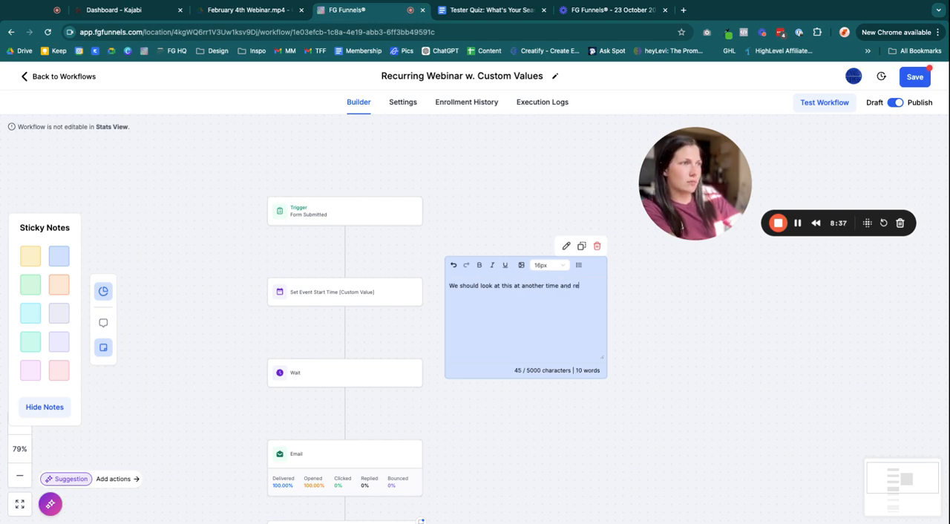
type("view the emails")
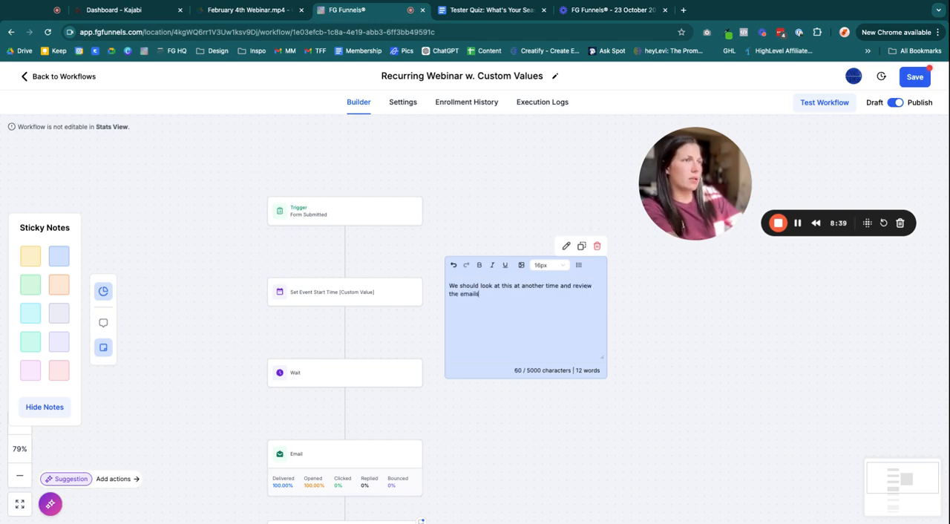
Format the sticky note text as a bulleted list and finish editing the note
left_click(579, 265)
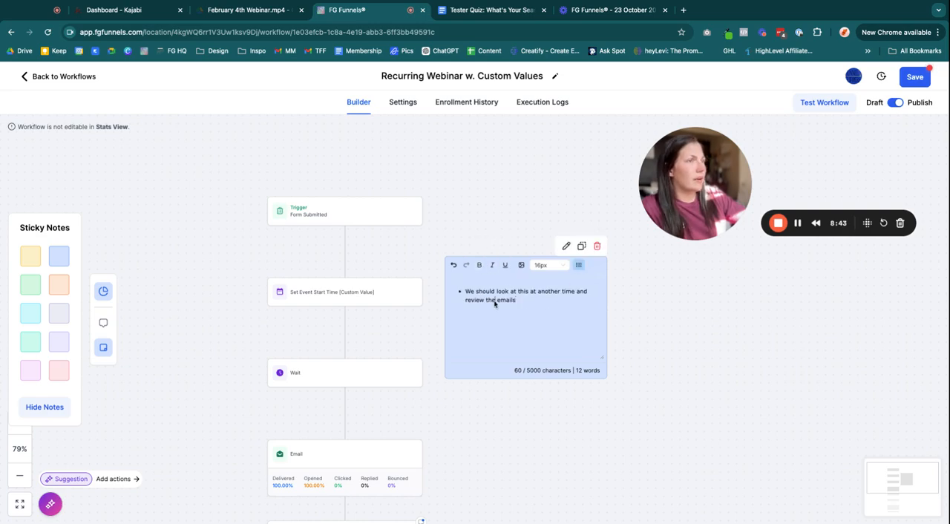
triple_click(495, 301)
left_click(640, 337)
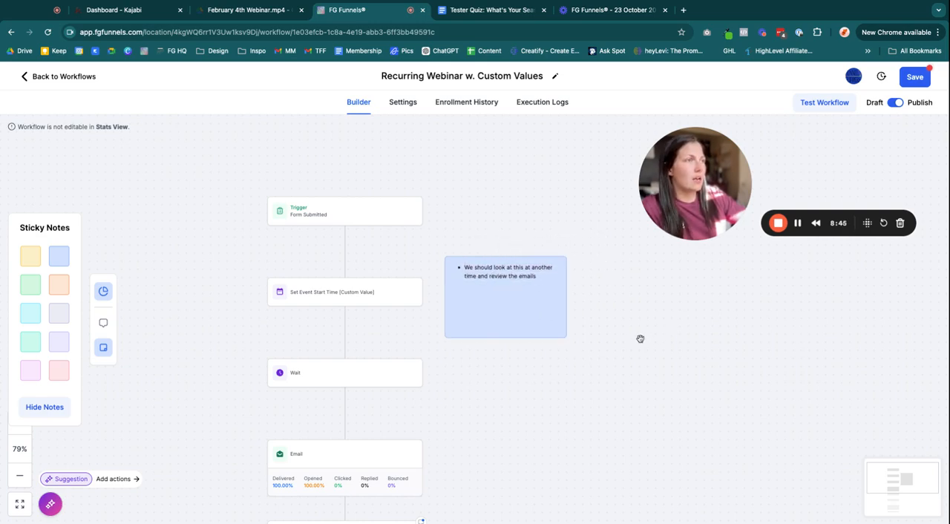
Move the sticky note down beside the Wait step and scroll through the workflow
left_click_drag(523, 296, 518, 343)
scroll(728, 379, "down", 6)
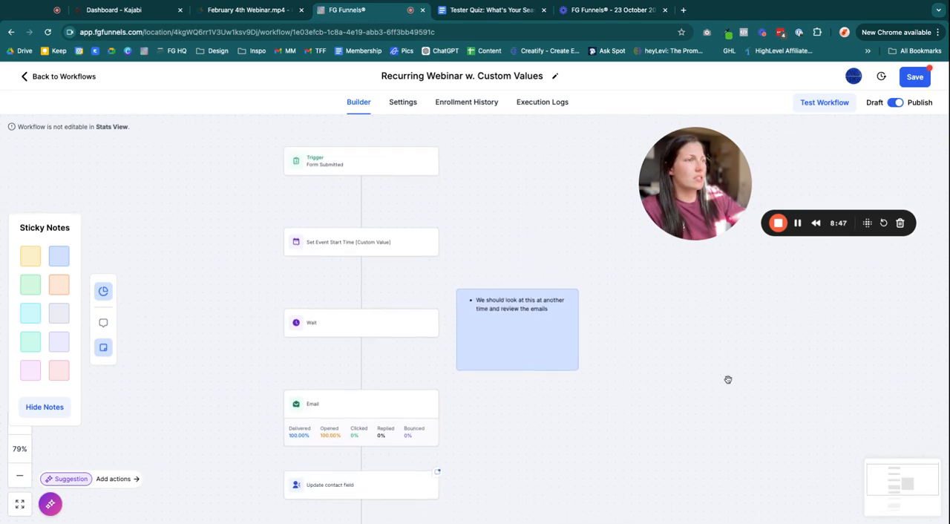
scroll(520, 390, "down", 3)
scroll(626, 320, "up", 9)
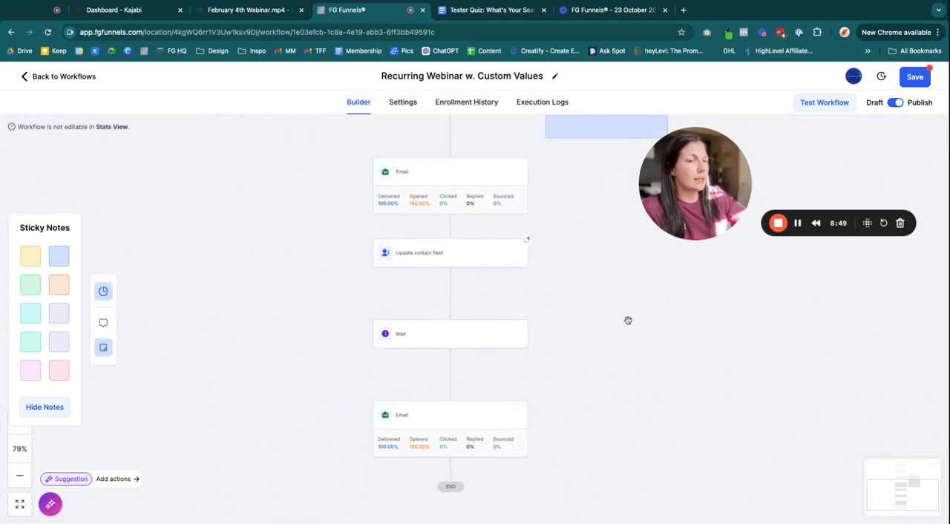
scroll(543, 233, "up", 2)
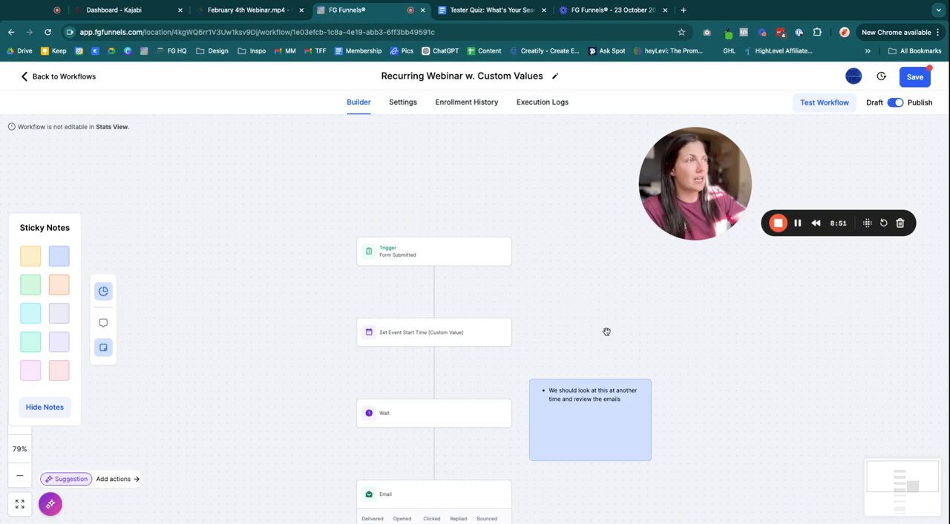
scroll(509, 265, "down", 2)
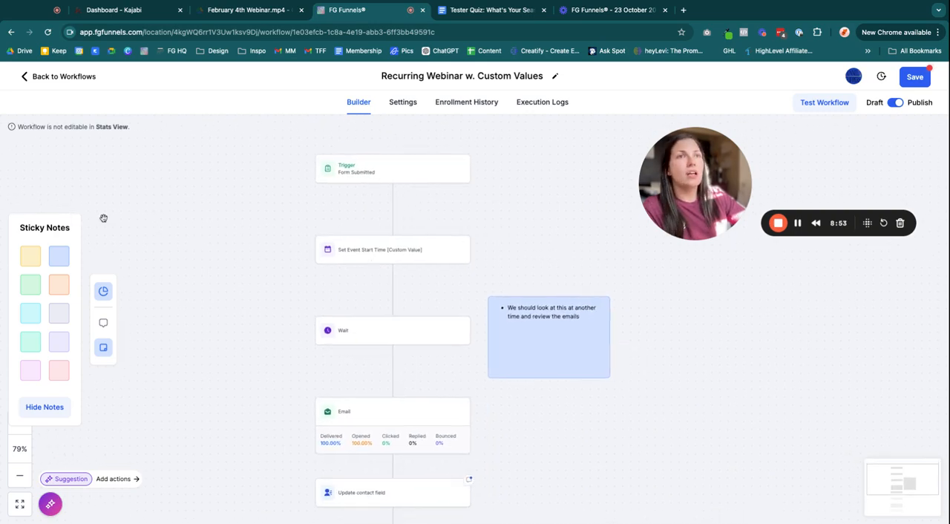
Toggle the sticky notes between hidden and shown on the canvas
double_click(43, 228)
left_click(67, 413)
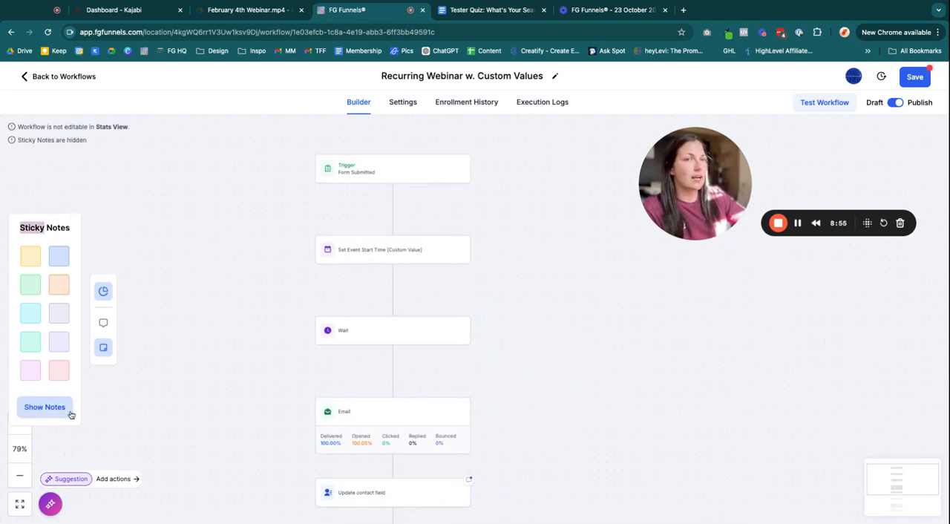
left_click(51, 410)
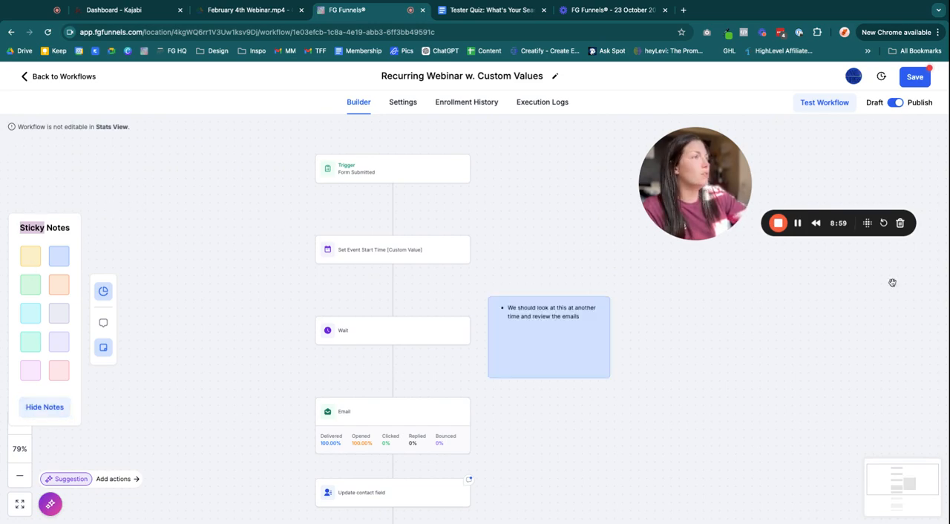
left_click(56, 408)
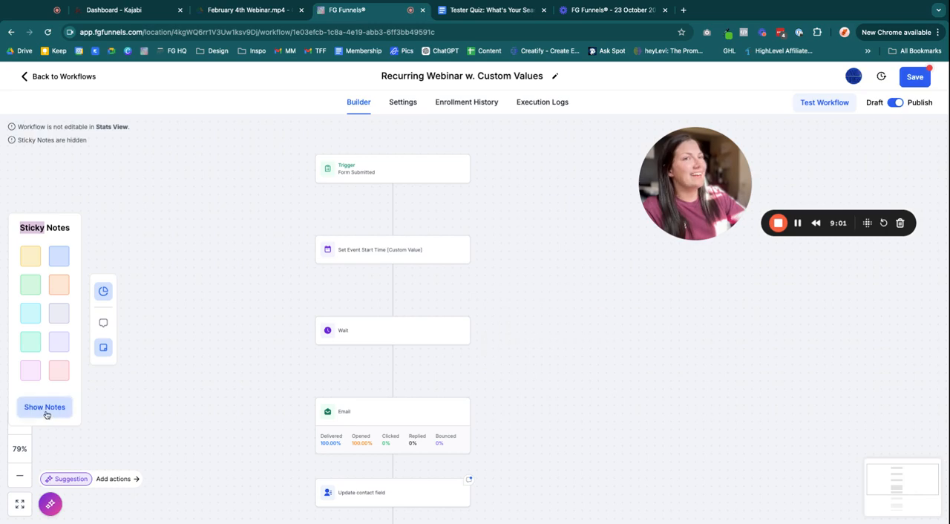
left_click(48, 413)
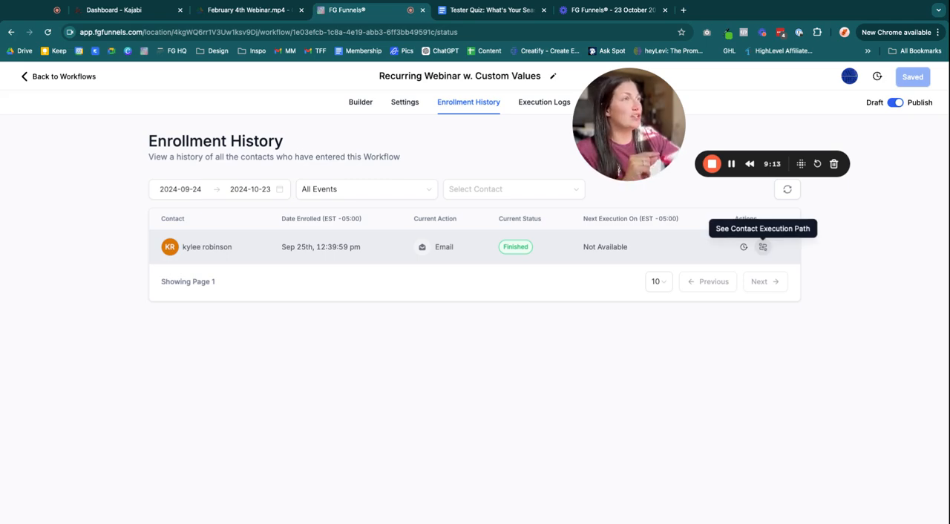
Open the execution path of the enrolled contact from the Enrollment History list
left_click(762, 246)
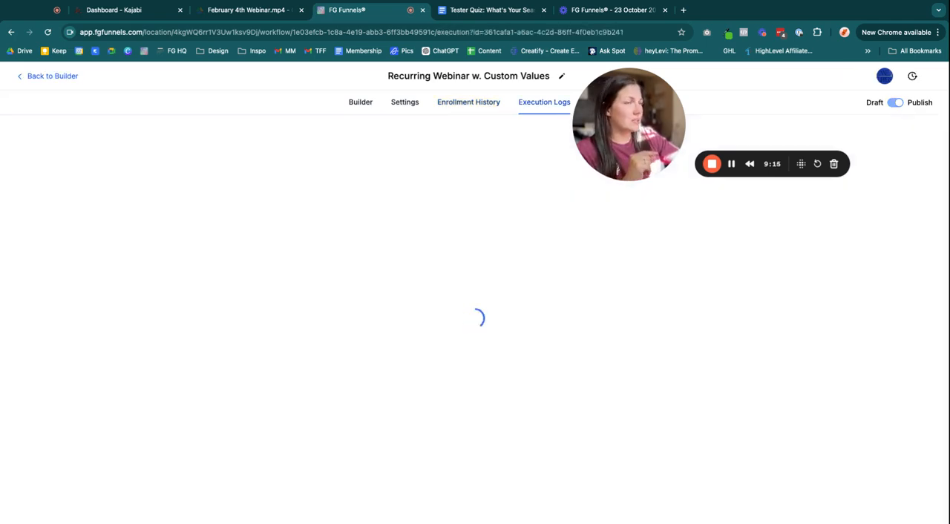